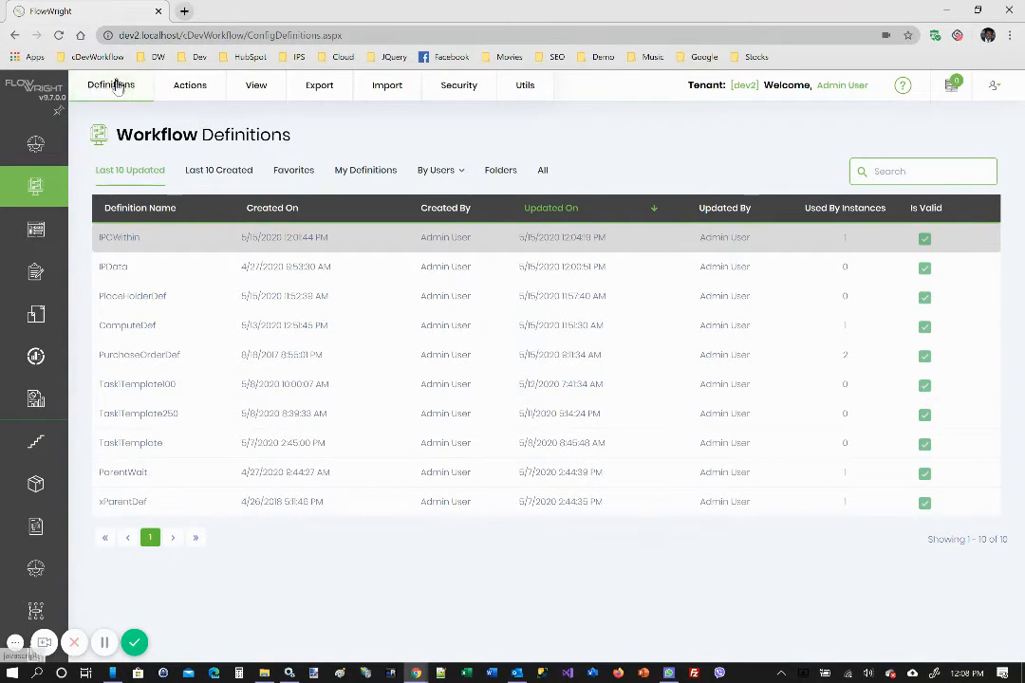
Create a new workflow definition named IPCChild and open it in the designer
mouse_move(185, 98)
click(197, 120)
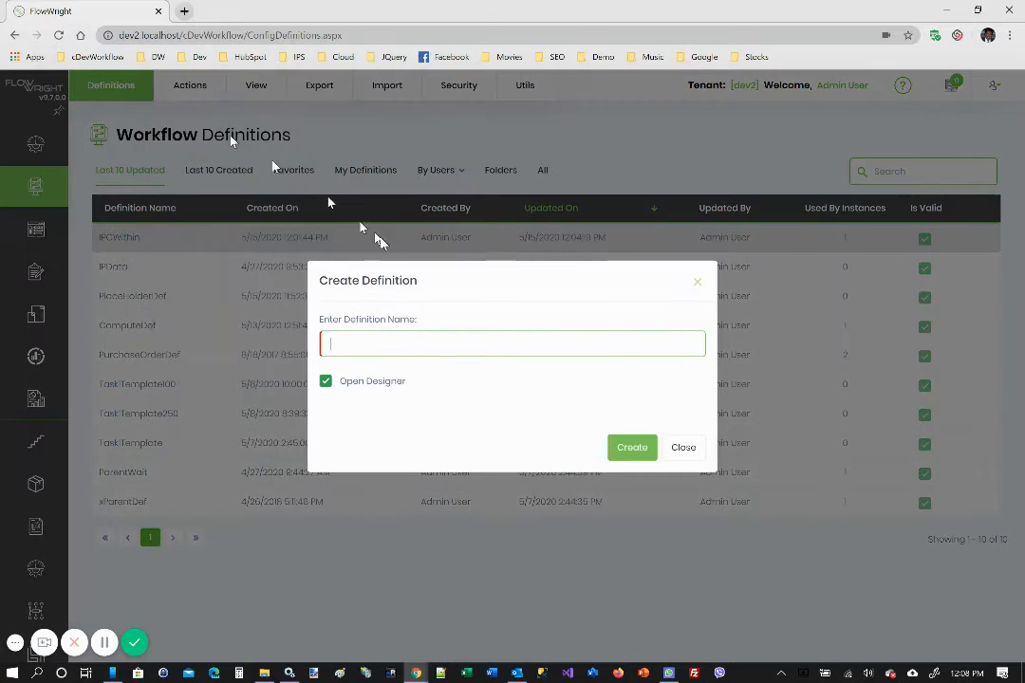
text(IPCChild)
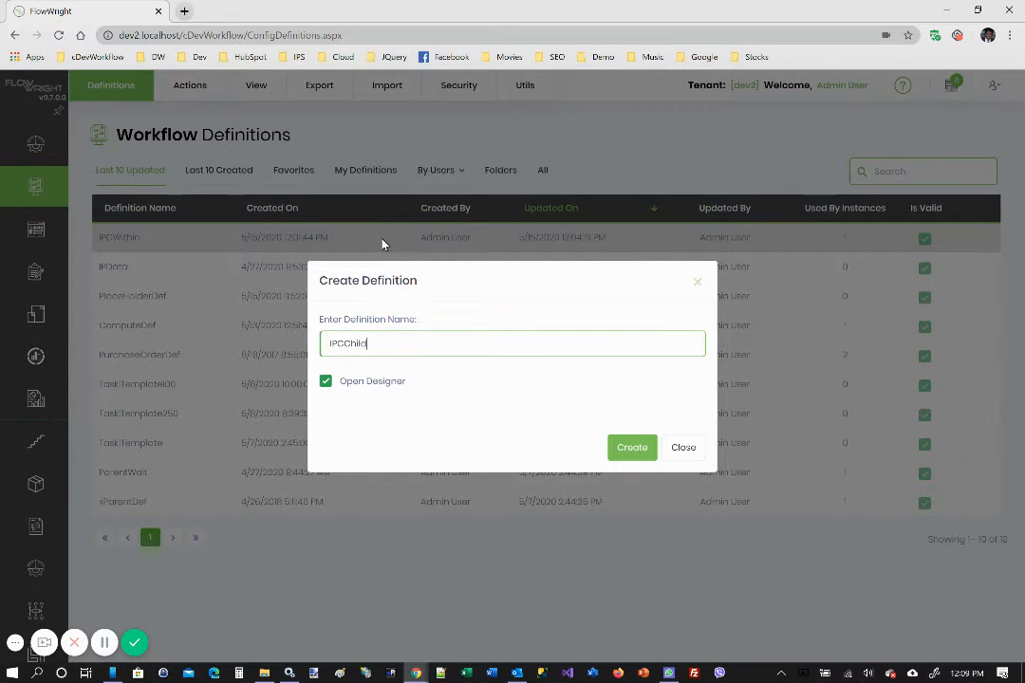
click(636, 455)
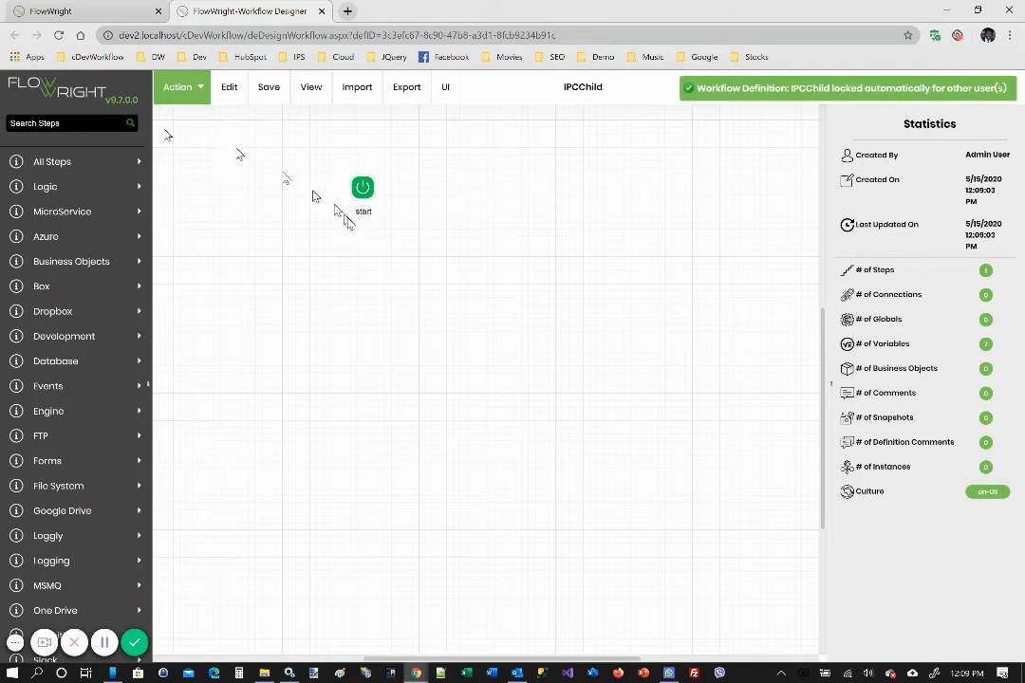
Find the Manager 1 approval step by searching for "app", place it below the start step, and connect start to it
click(60, 121)
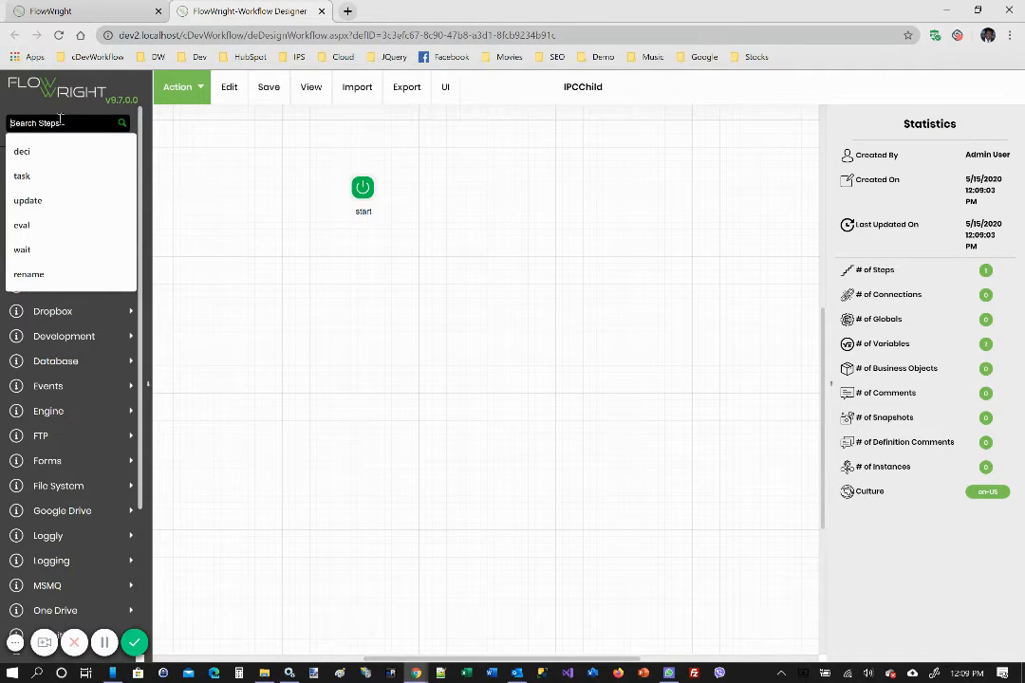
text(app)
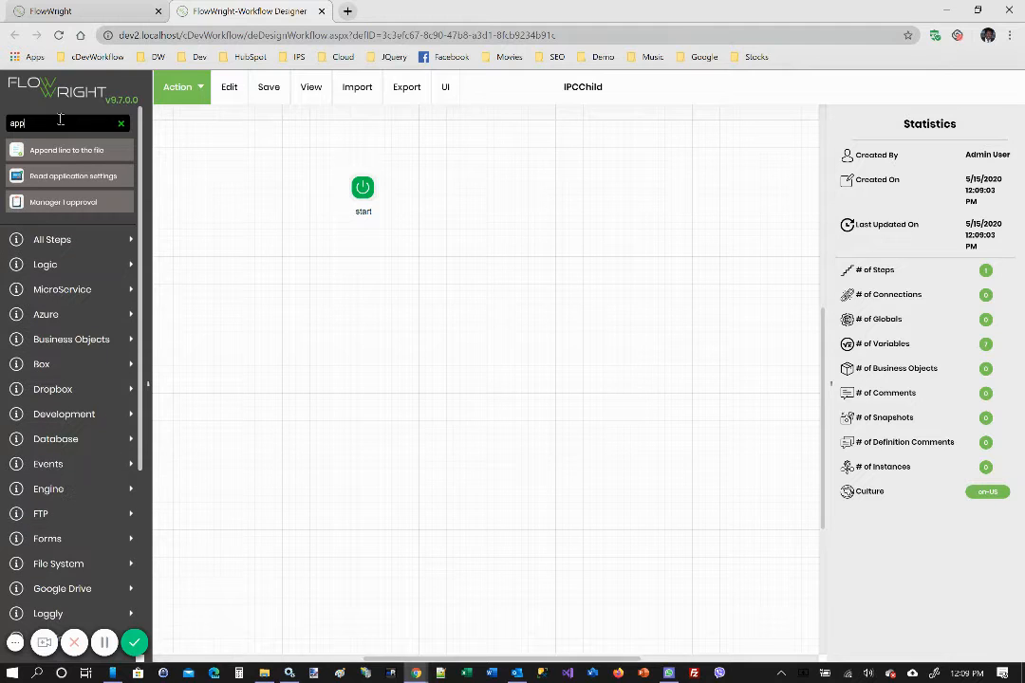
drag(55, 201, 498, 258)
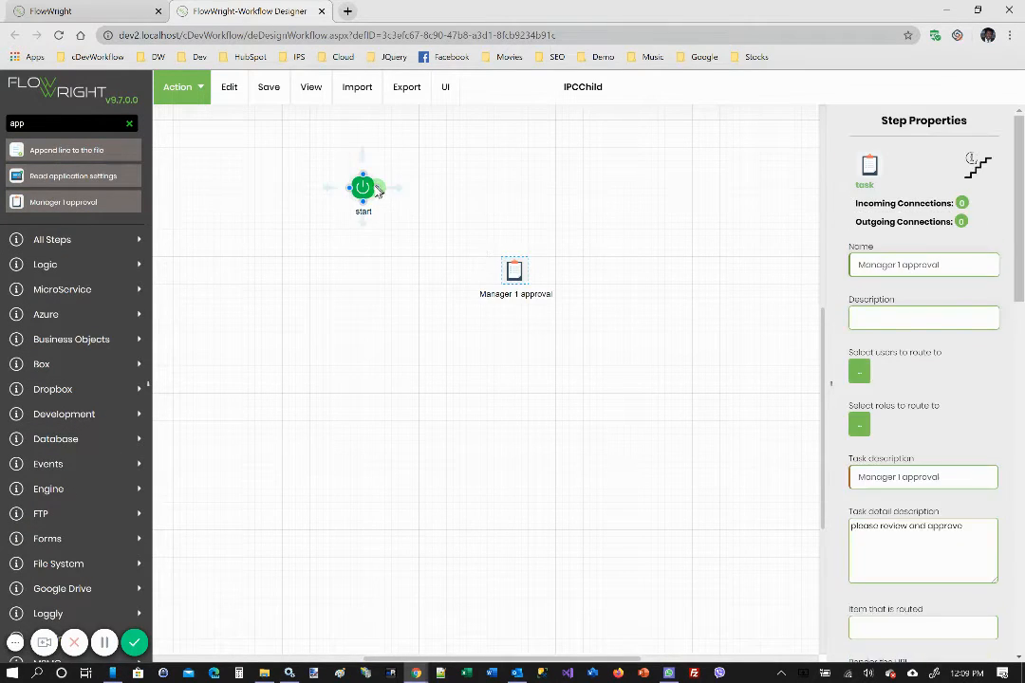
drag(368, 186, 509, 264)
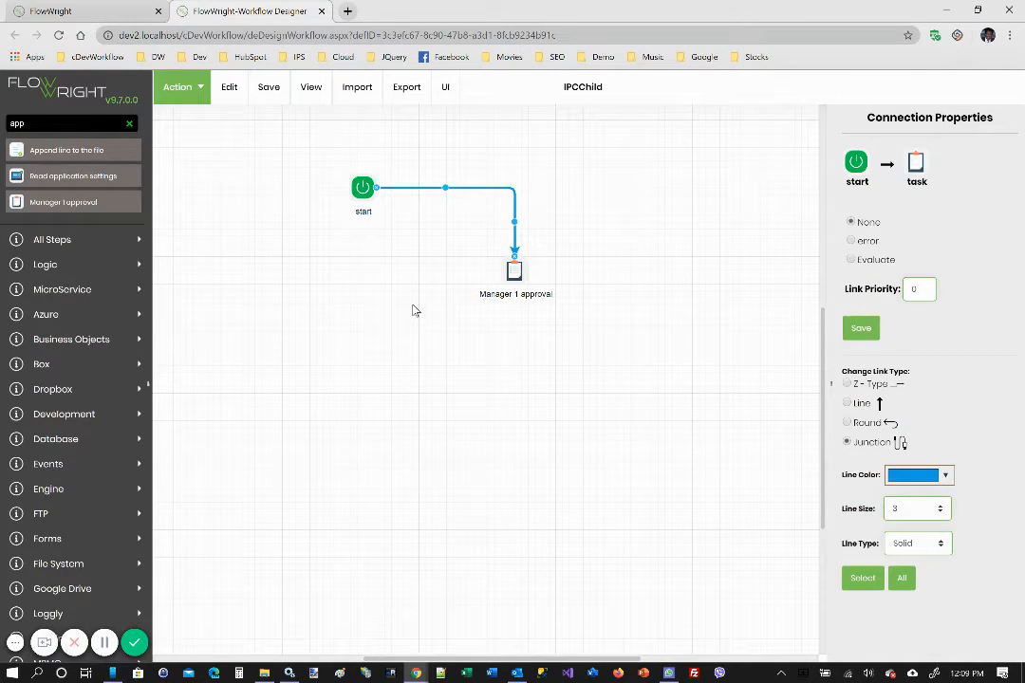
Add a second Manager 1 approval step below the first one and connect the first approval to it
mouse_move(72, 201)
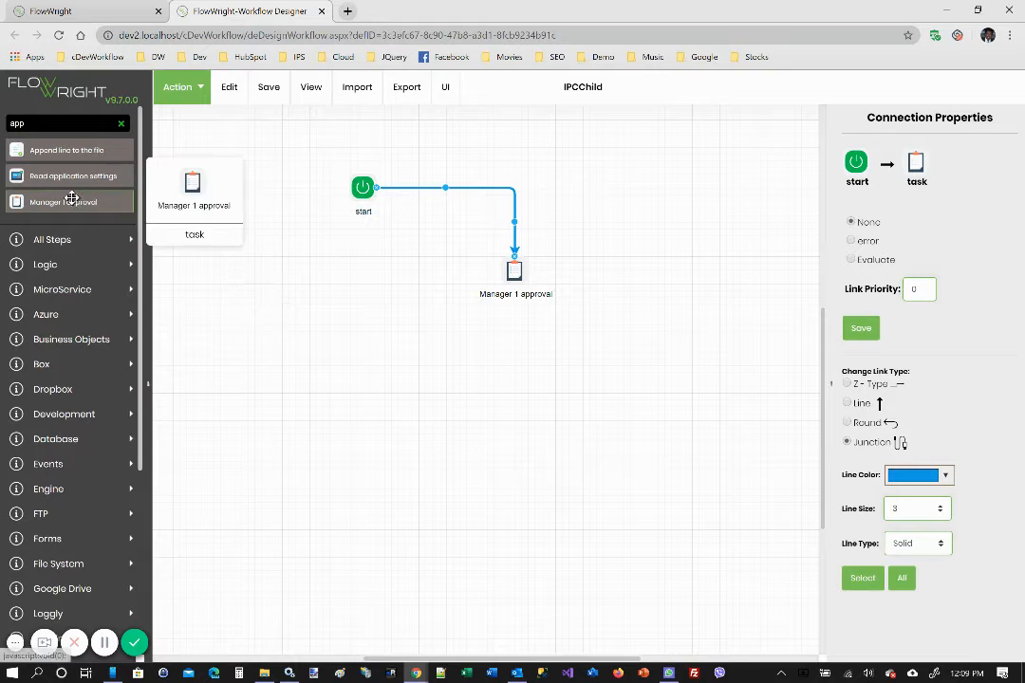
drag(71, 205, 589, 368)
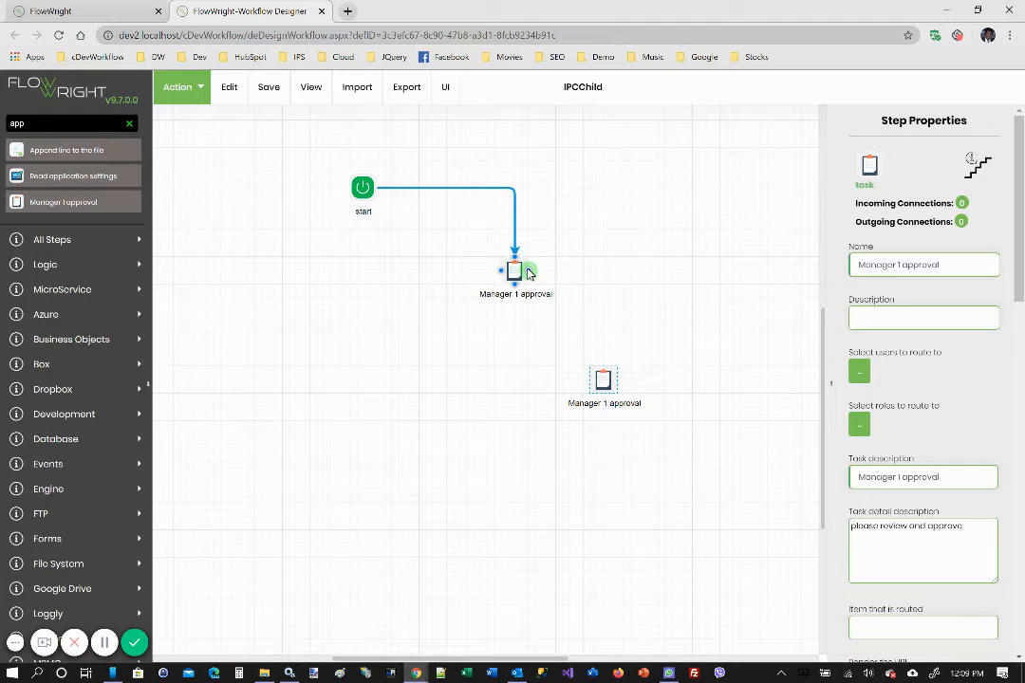
drag(524, 270, 603, 367)
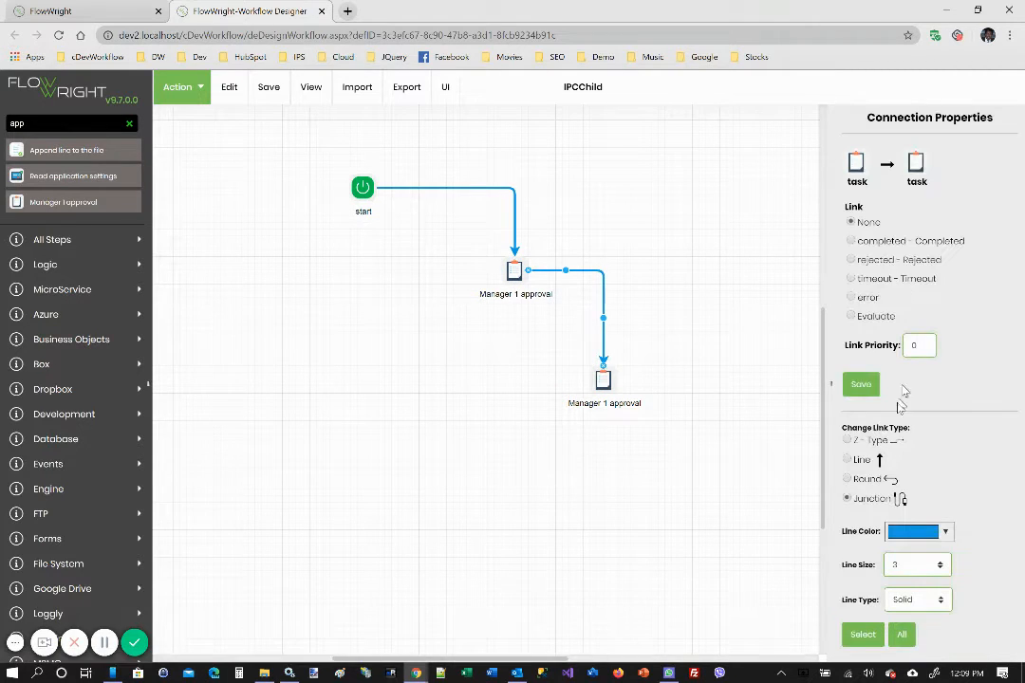
Change the second approval step's name and task description to "Manager 2 approval"
click(603, 379)
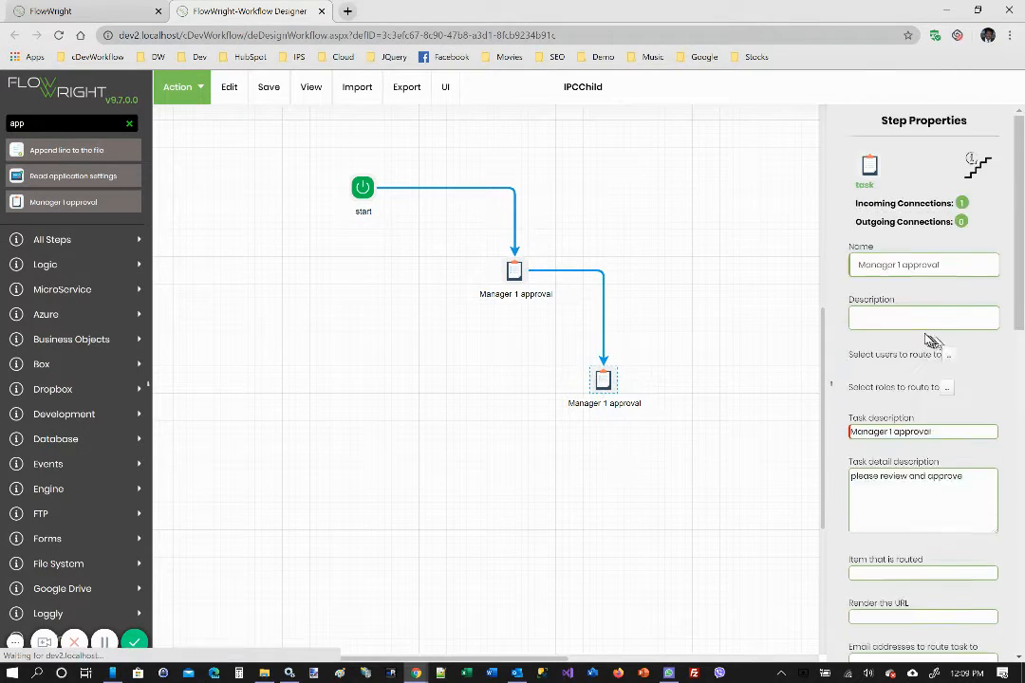
click(900, 264)
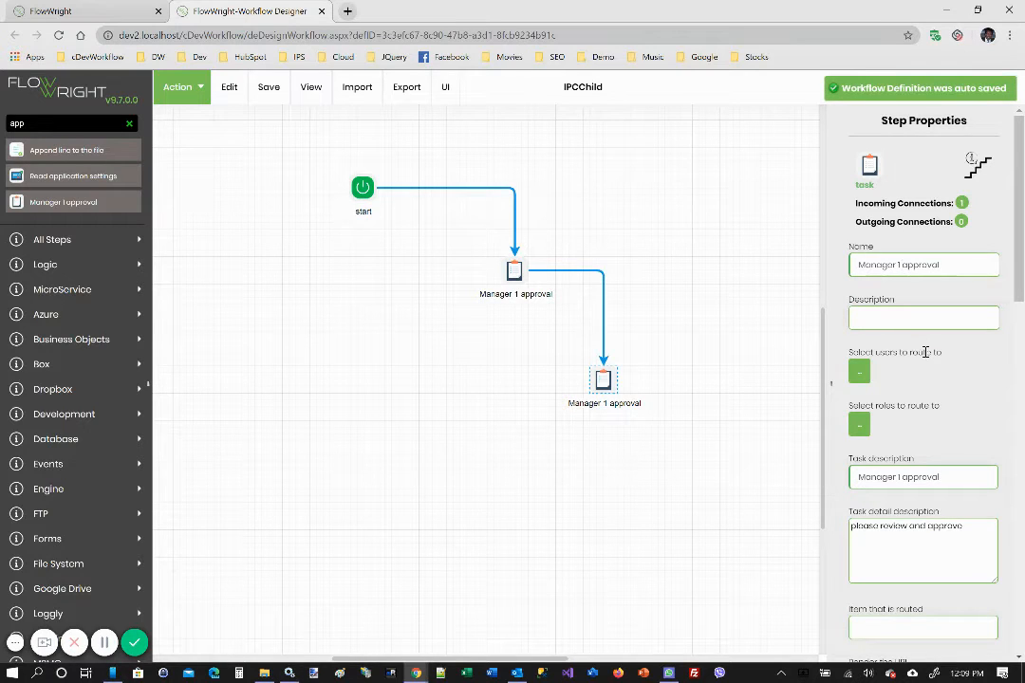
key(BackSpace)
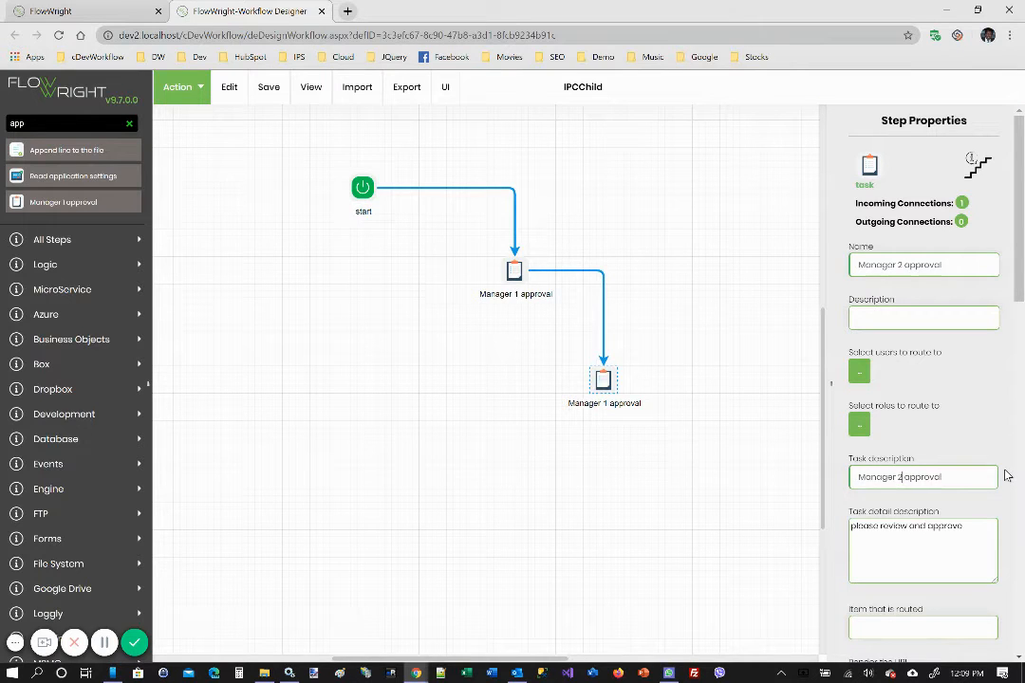
click(642, 540)
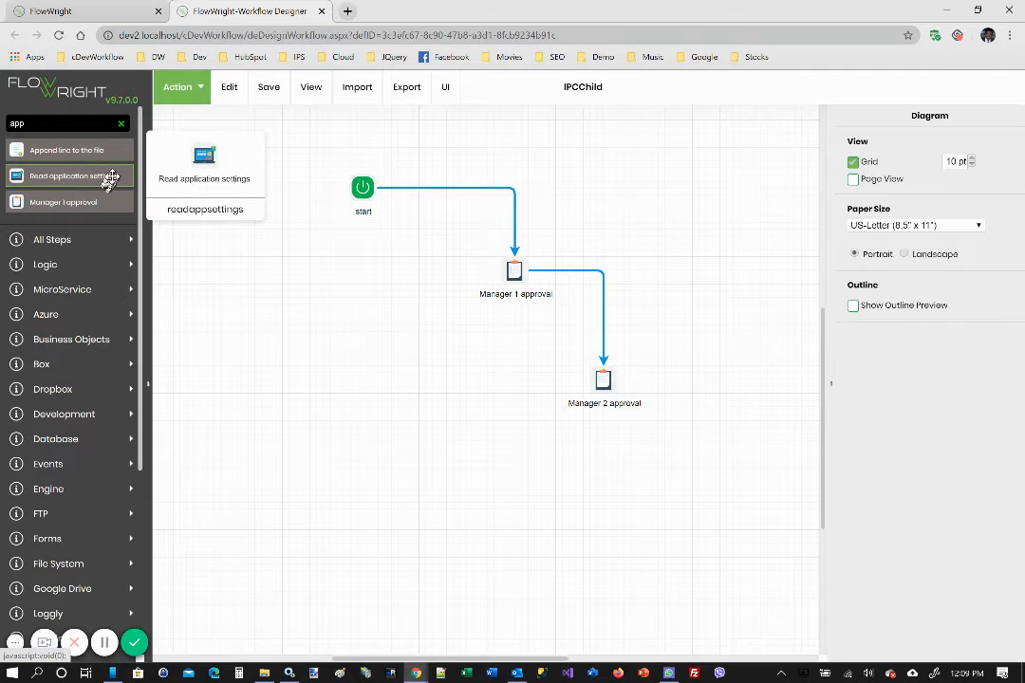
Search the steps for "send m", add Send messages to instances beside the Manager 2 approval, and connect Manager 1 approval to it
drag(34, 125, 2, 125)
text(s)
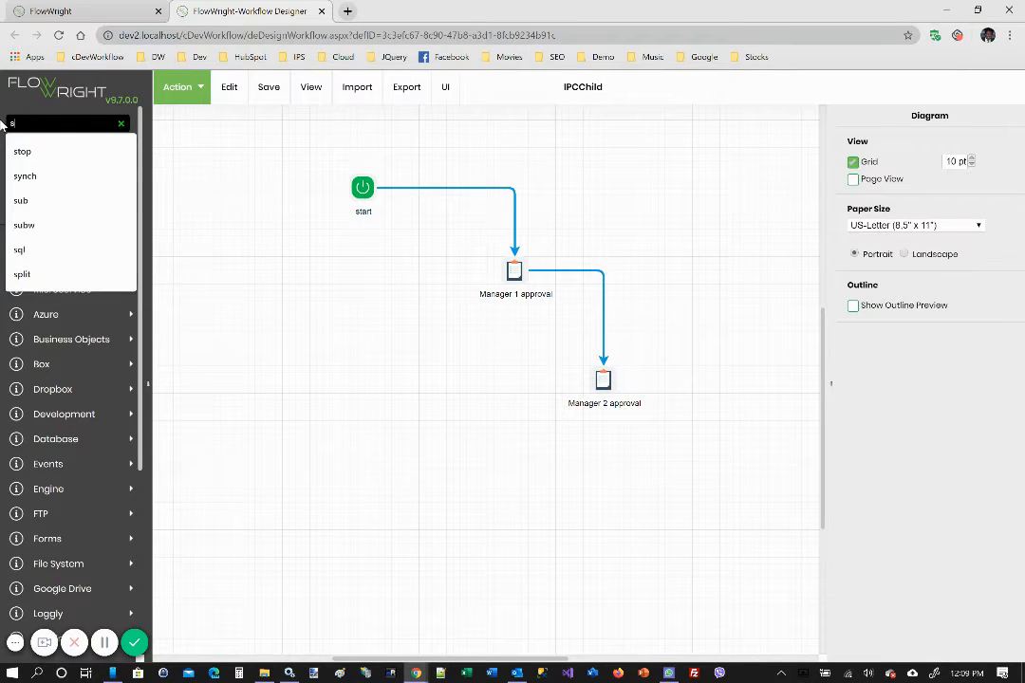
text(end m)
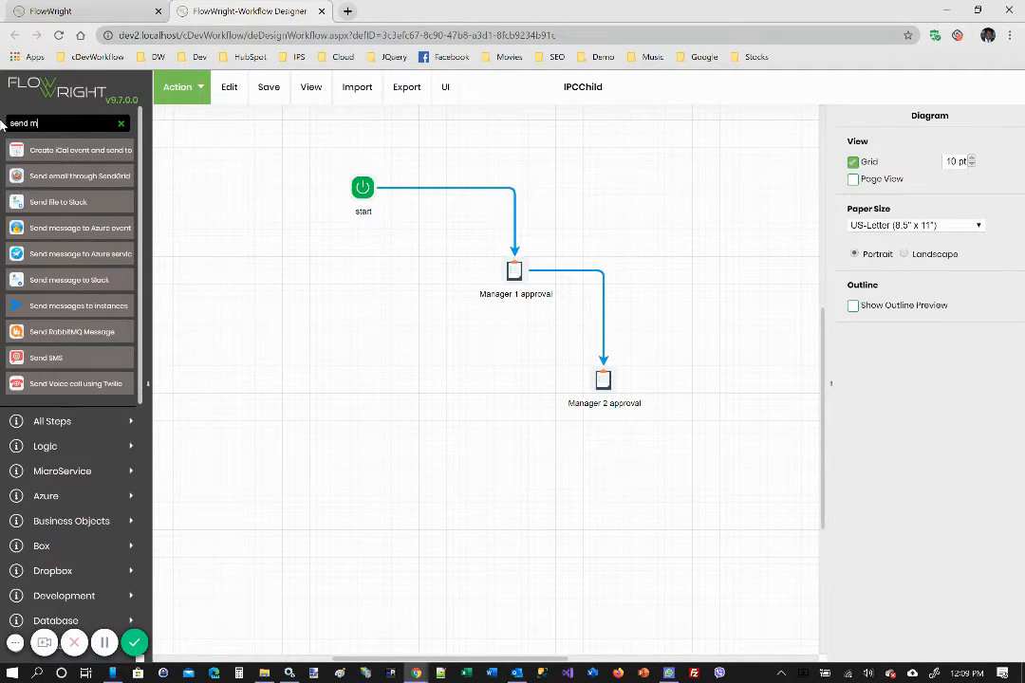
drag(76, 302, 398, 403)
Name the sendmessages step "send ACK", set its instance types to Top Most and its message to ACK, and save the properties
click(401, 402)
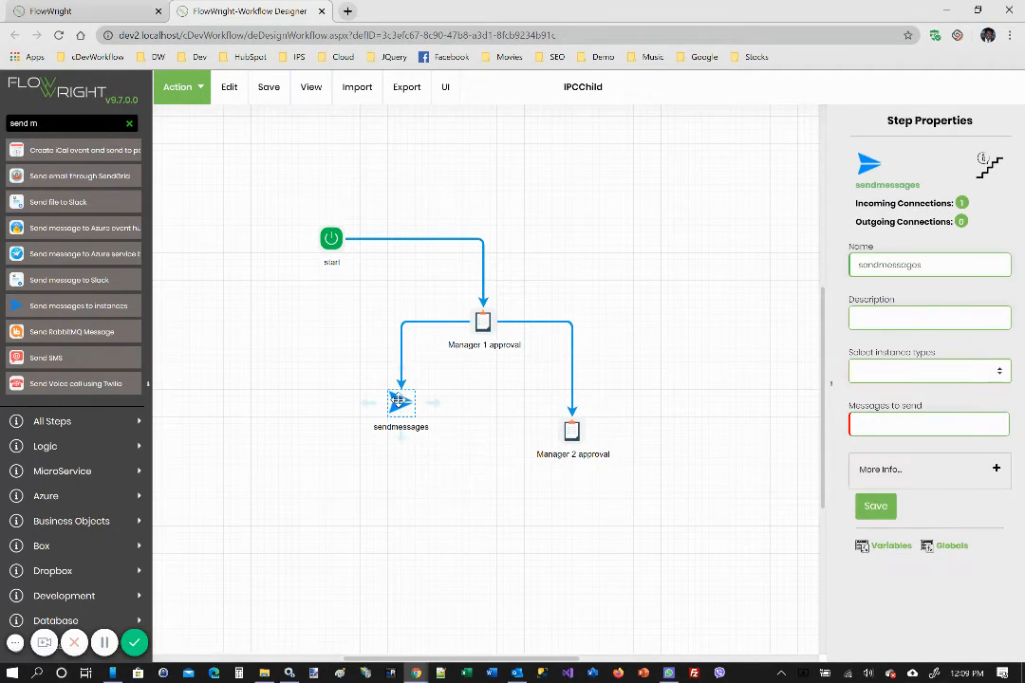
double_click(943, 265)
text(send ACK)
click(991, 373)
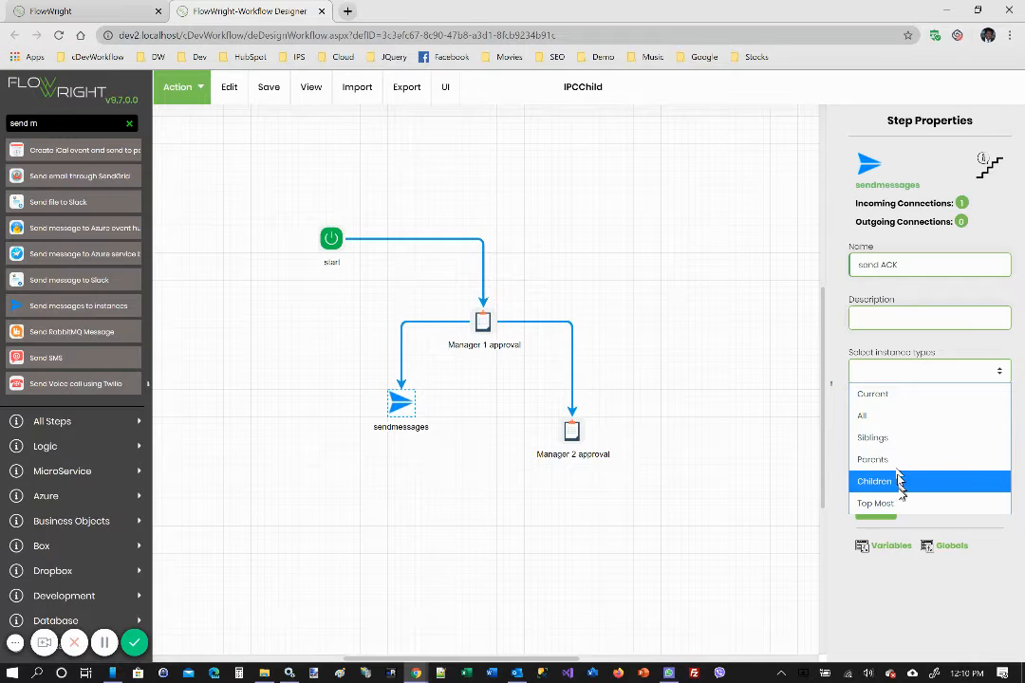
click(902, 506)
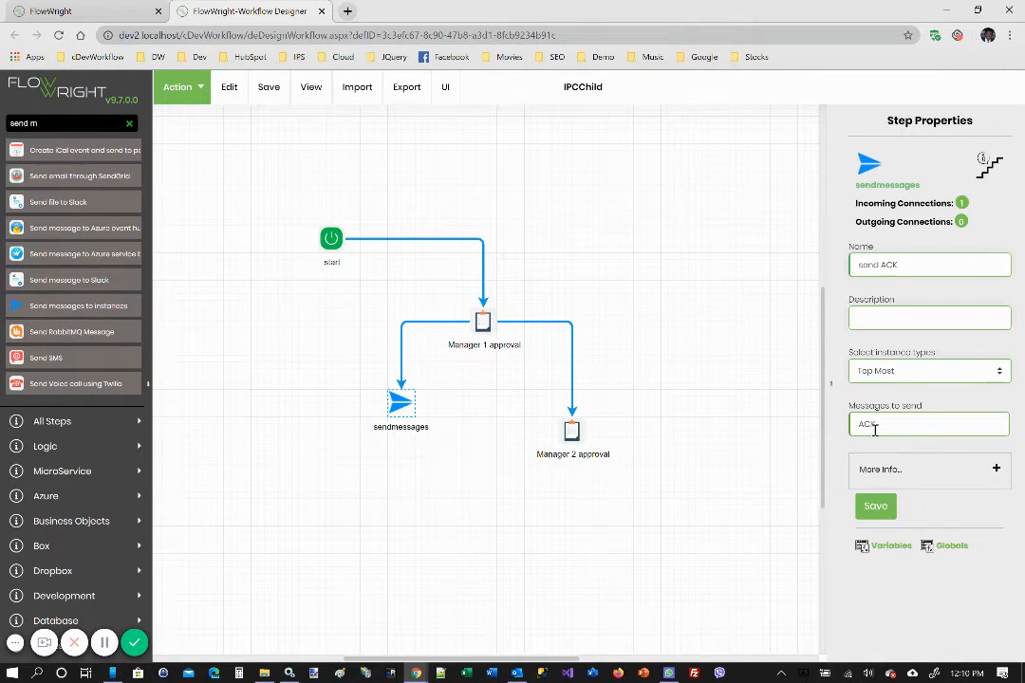
click(876, 507)
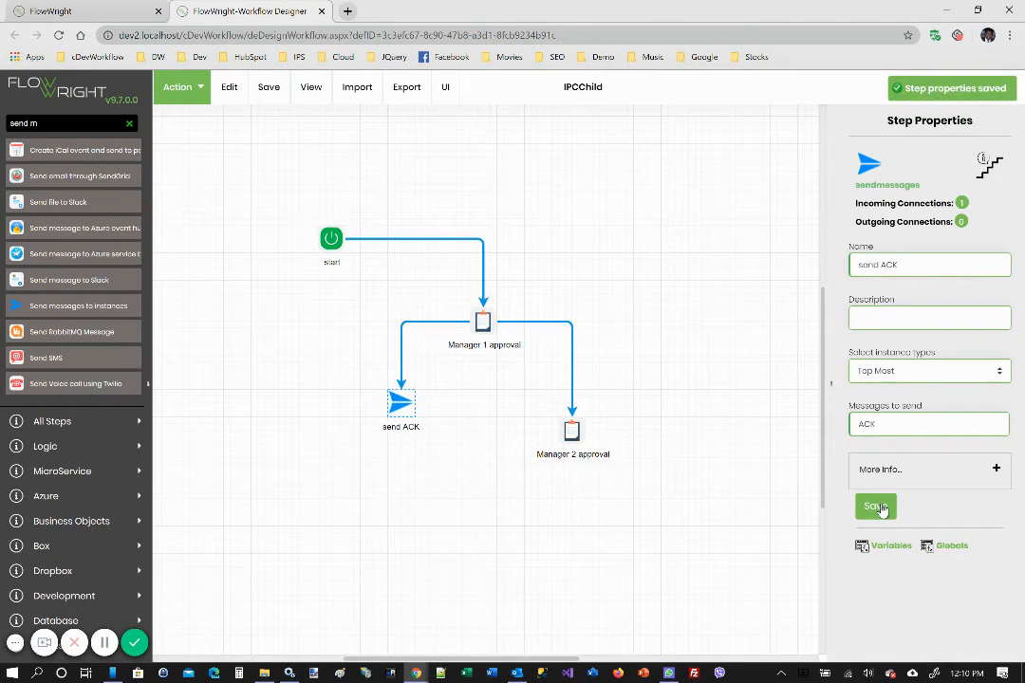
Prefix the Manager 1 approval step's name with "Child" and its task description with "child"
click(483, 323)
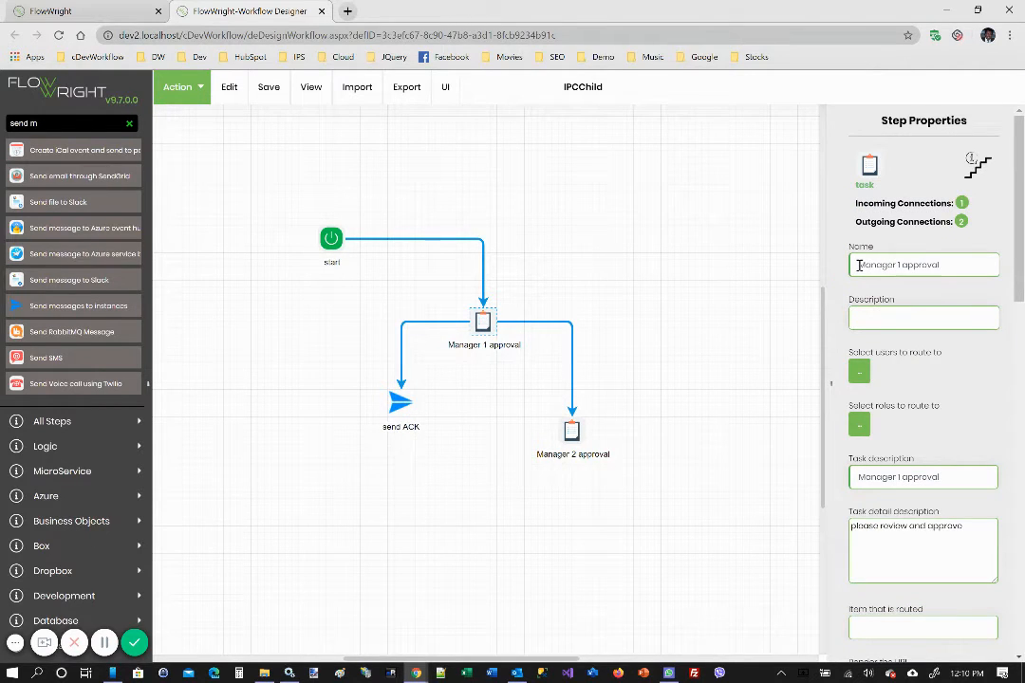
click(859, 266)
text(Child)
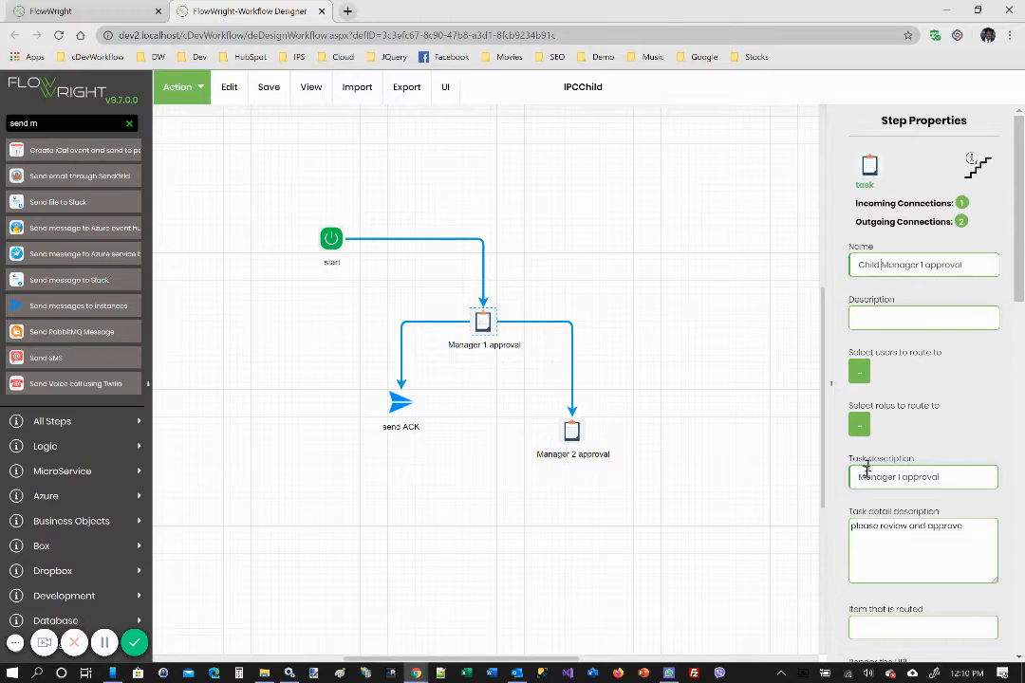
click(857, 477)
text(Chi)
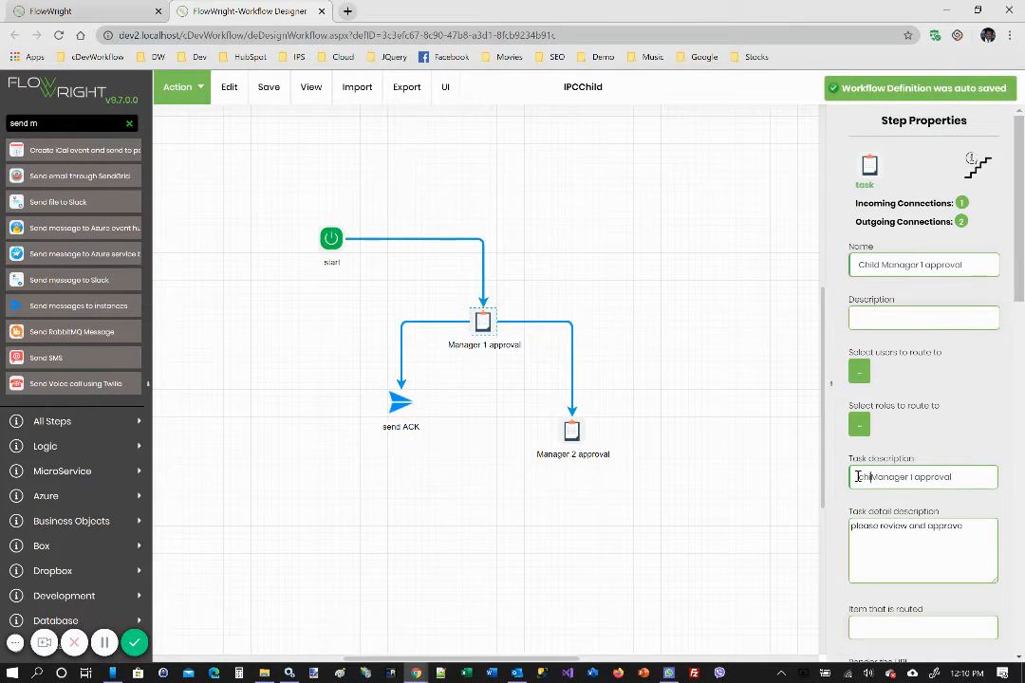
text(ld)
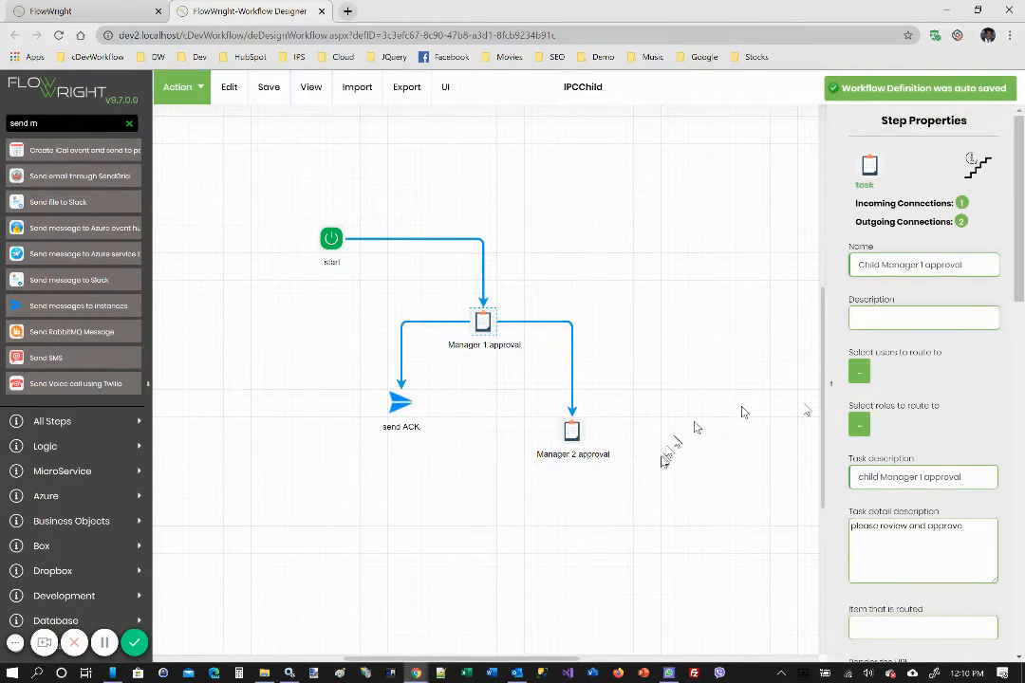
click(654, 306)
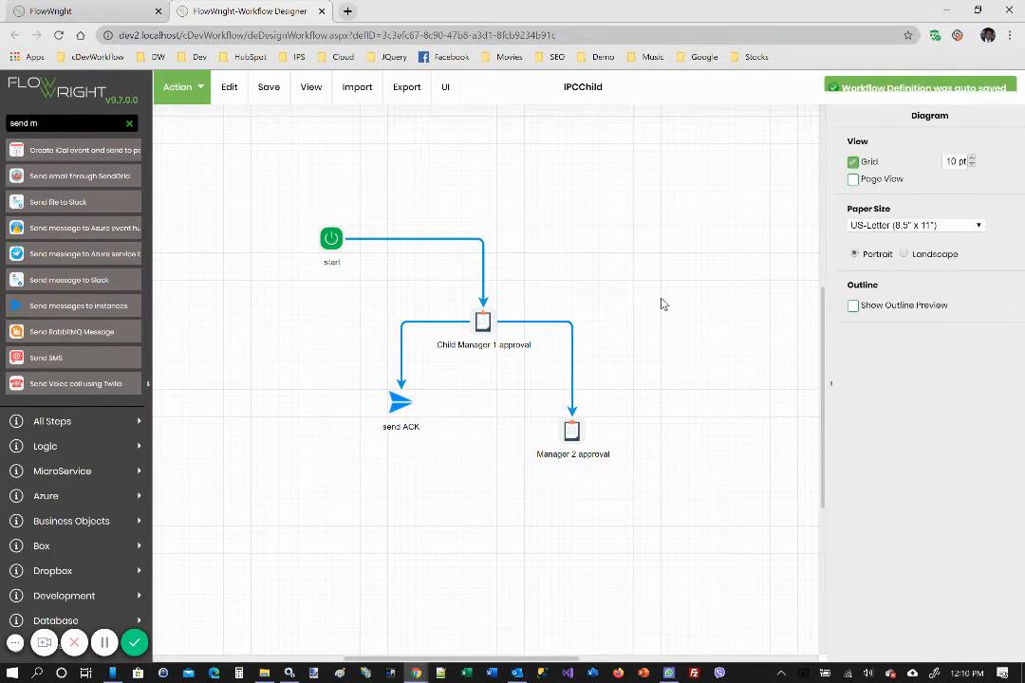
Prefix both the name and the task description of the Manager 2 approval step with "Child"
click(571, 436)
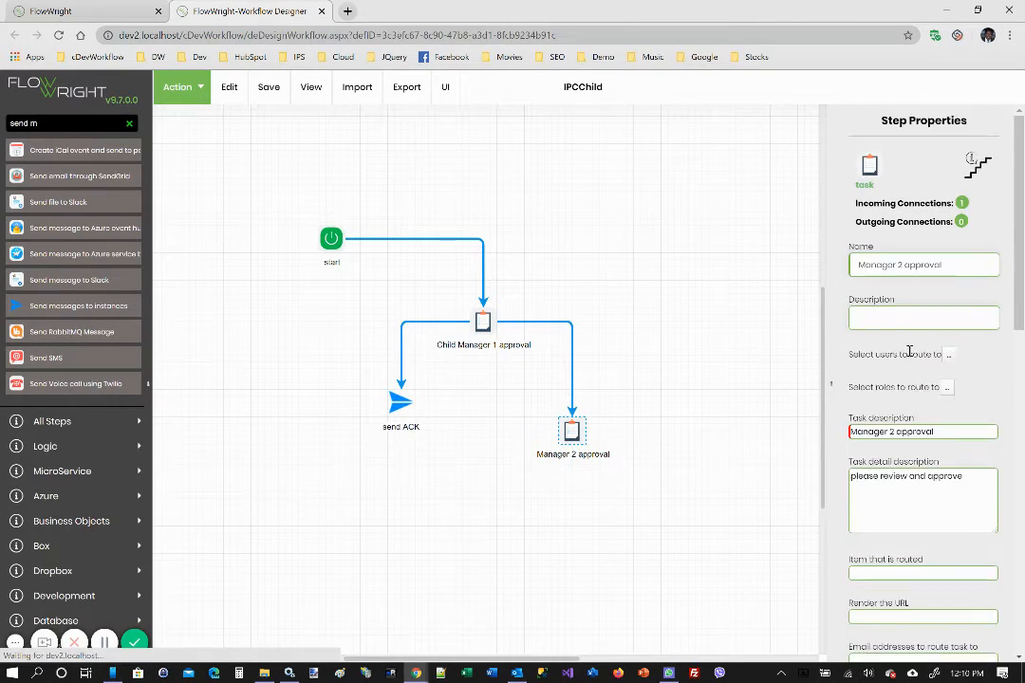
click(856, 266)
text(Child)
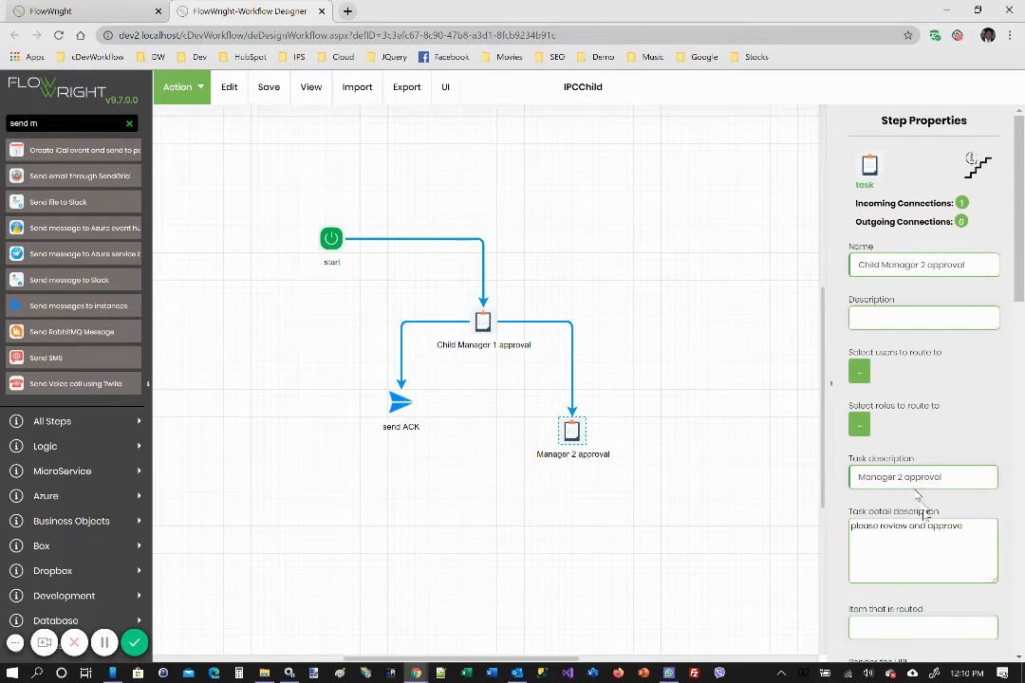
click(858, 476)
text(Child)
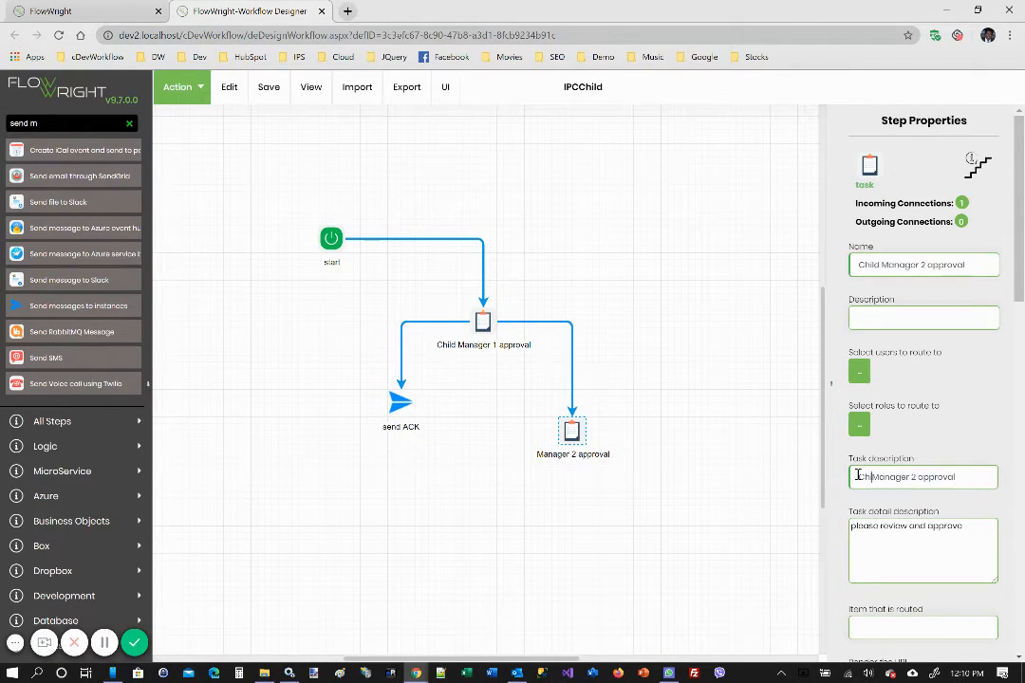
click(726, 444)
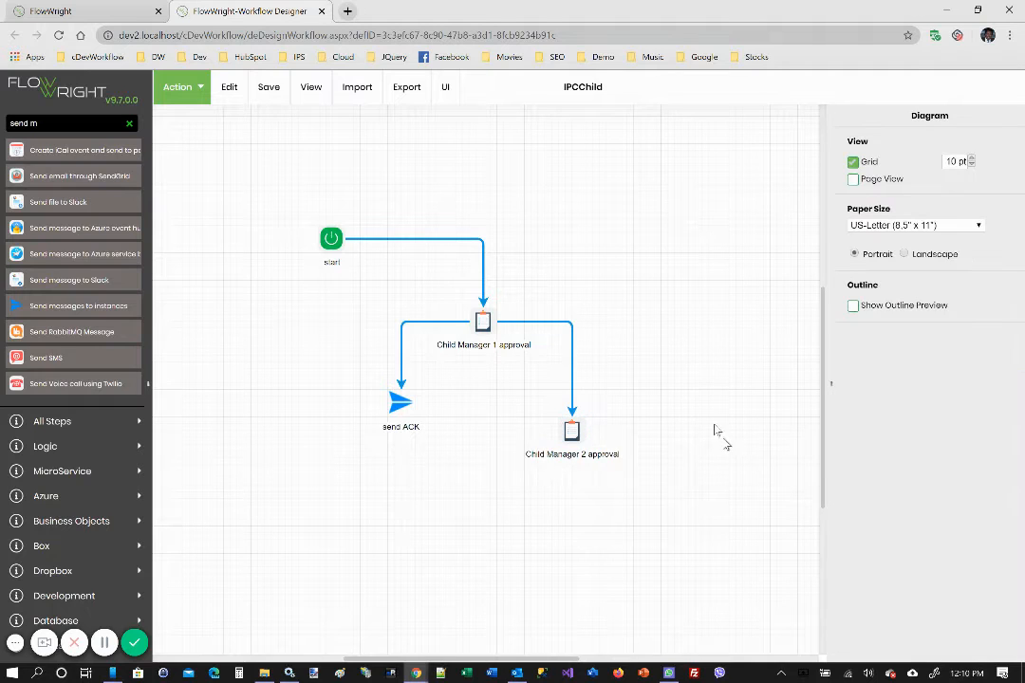
Save the IPCChild definition and close its workflow designer
click(268, 90)
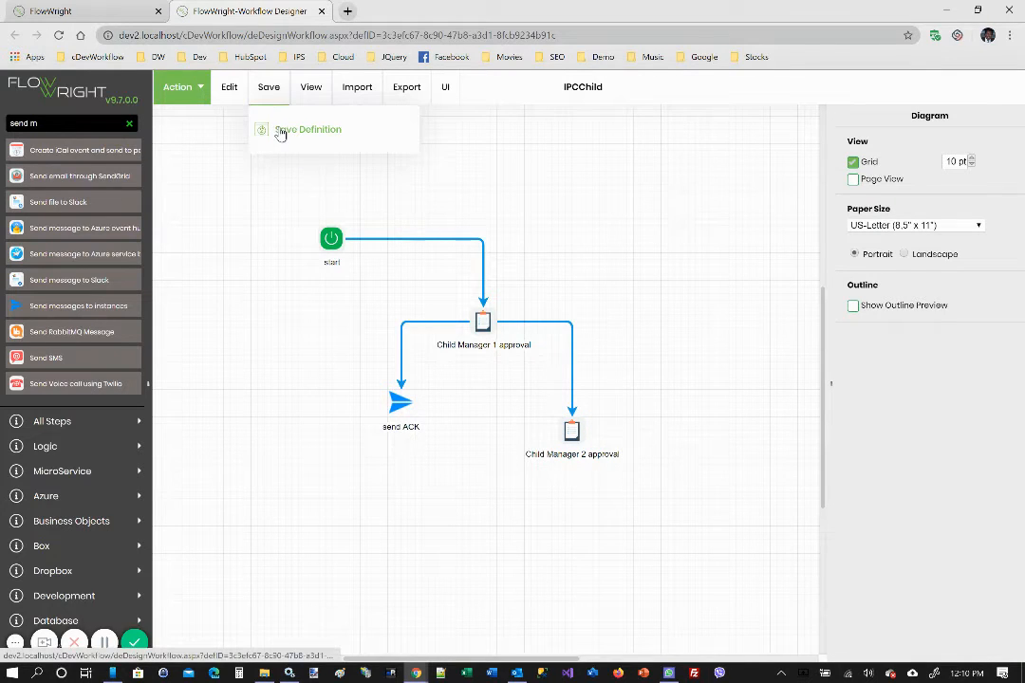
click(279, 131)
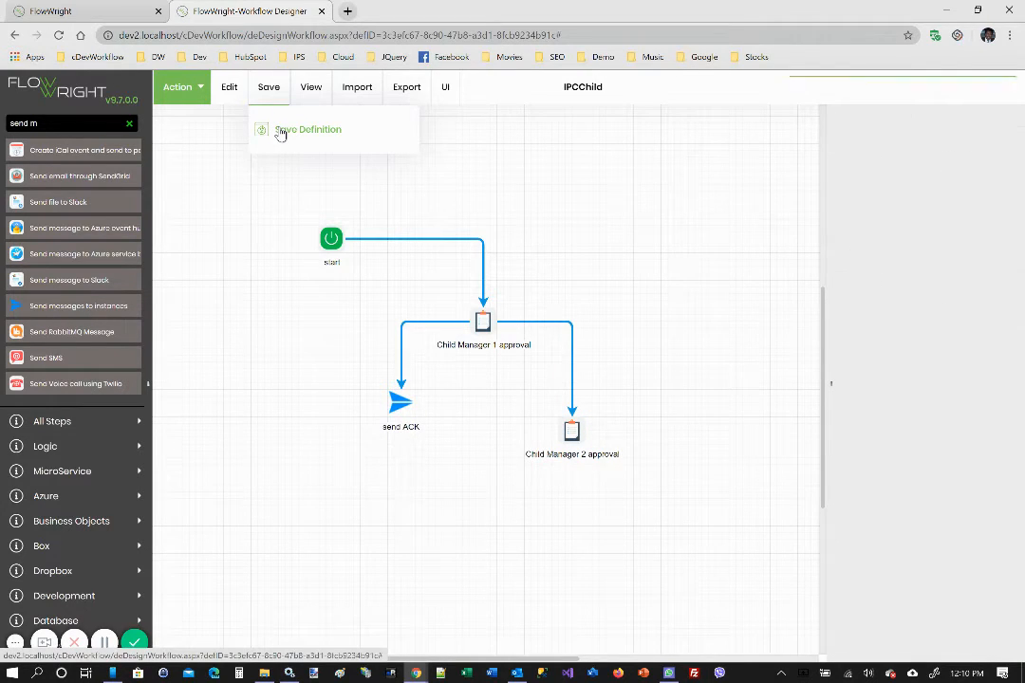
click(321, 10)
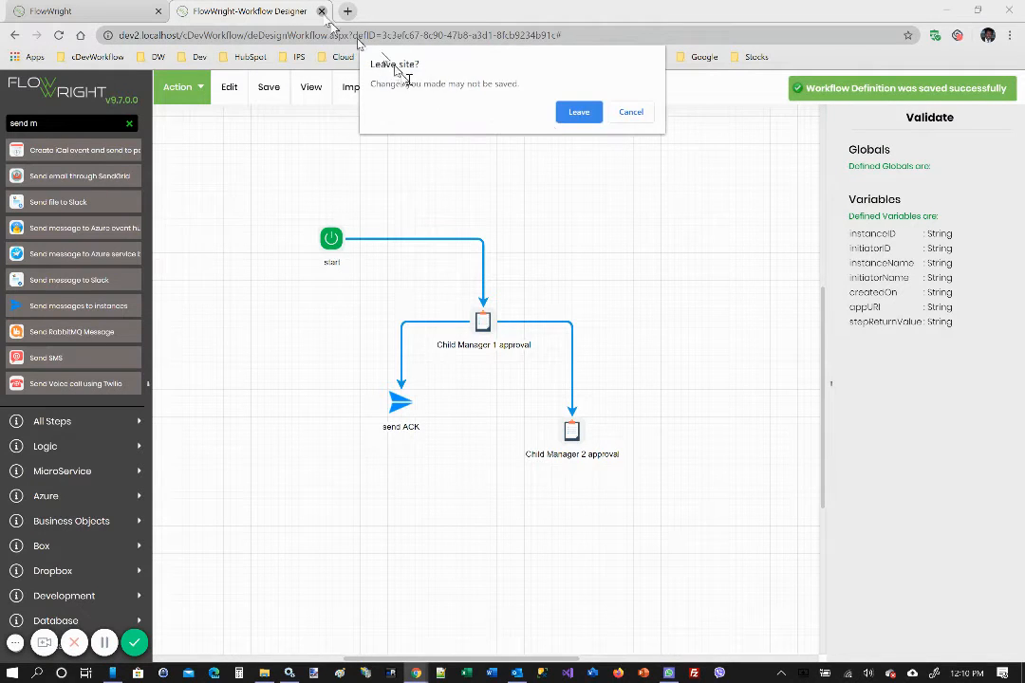
click(590, 111)
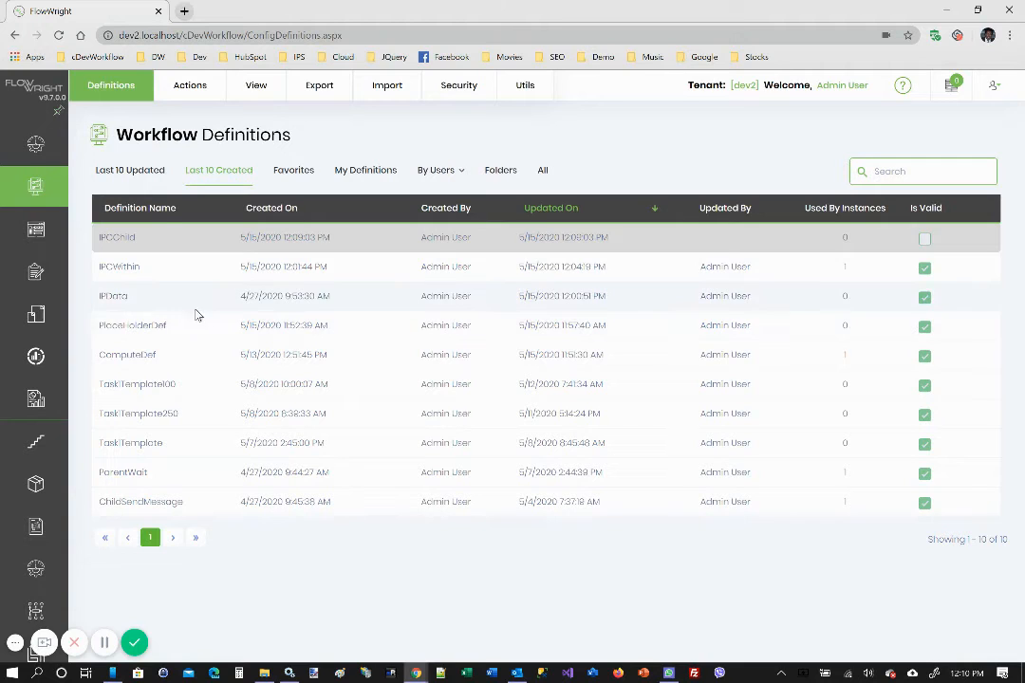
Create another workflow definition named IPCParent and open it in the designer
mouse_move(174, 95)
click(201, 122)
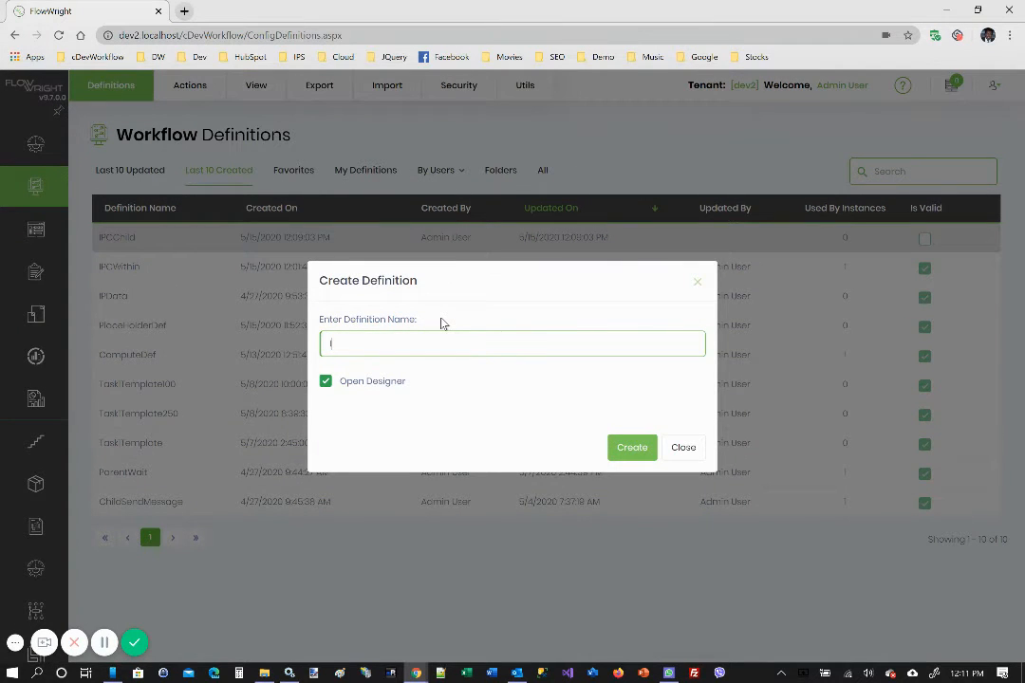
text(IPCParent)
click(632, 449)
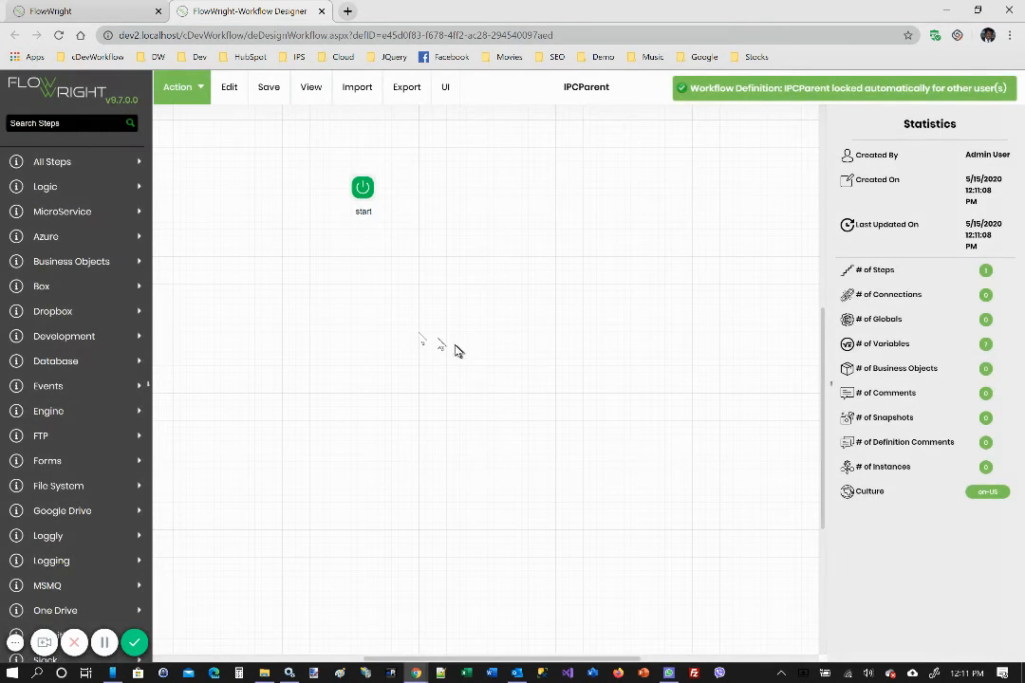
click(62, 121)
text(task)
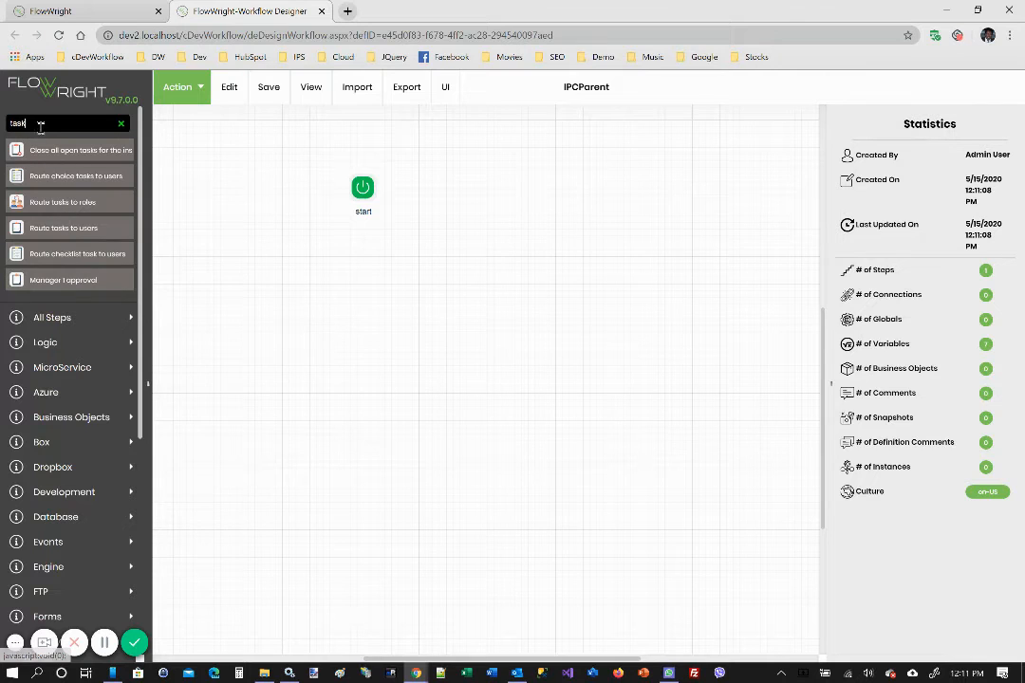
drag(40, 126, 3, 121)
key(BackSpace)
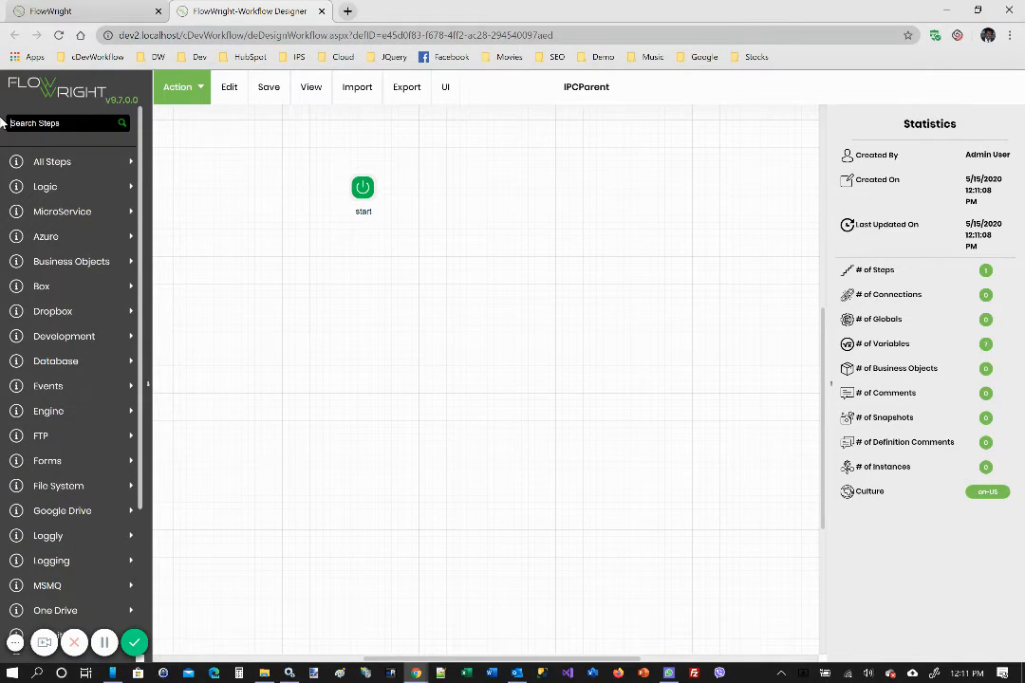
Find the Wait for incoming message step, place it below the start step and connect start to it
text(wait)
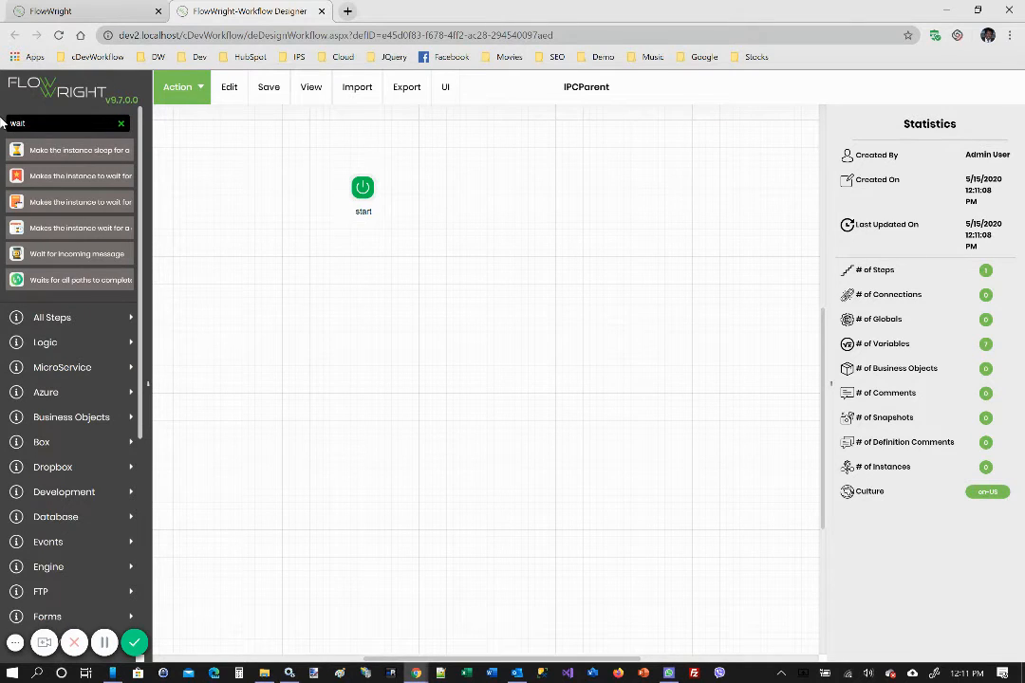
drag(88, 256, 256, 260)
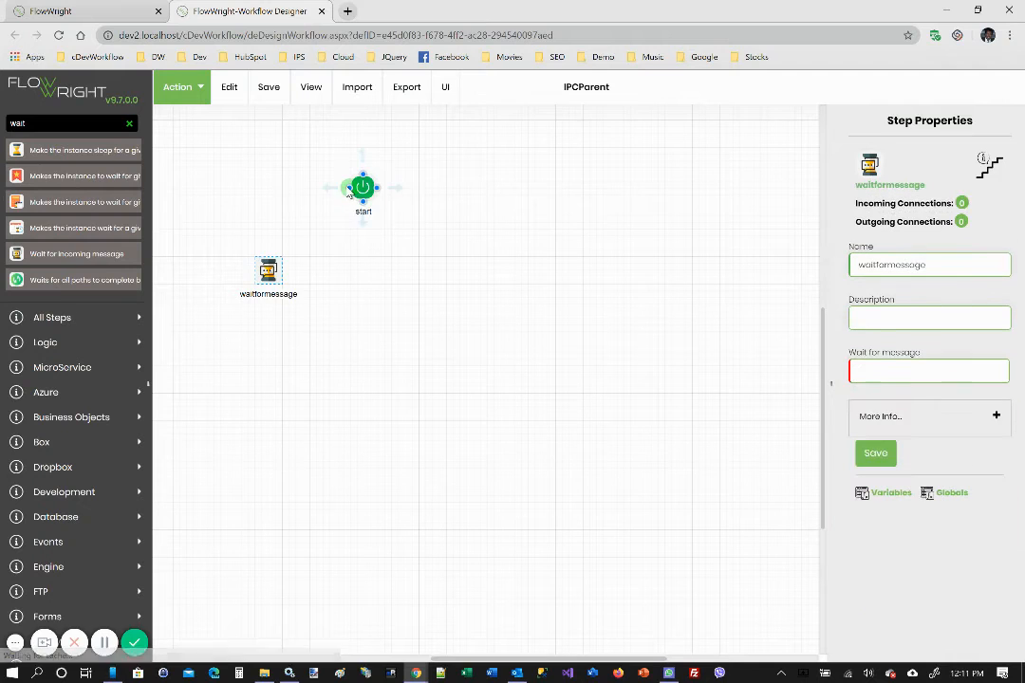
drag(362, 187, 269, 270)
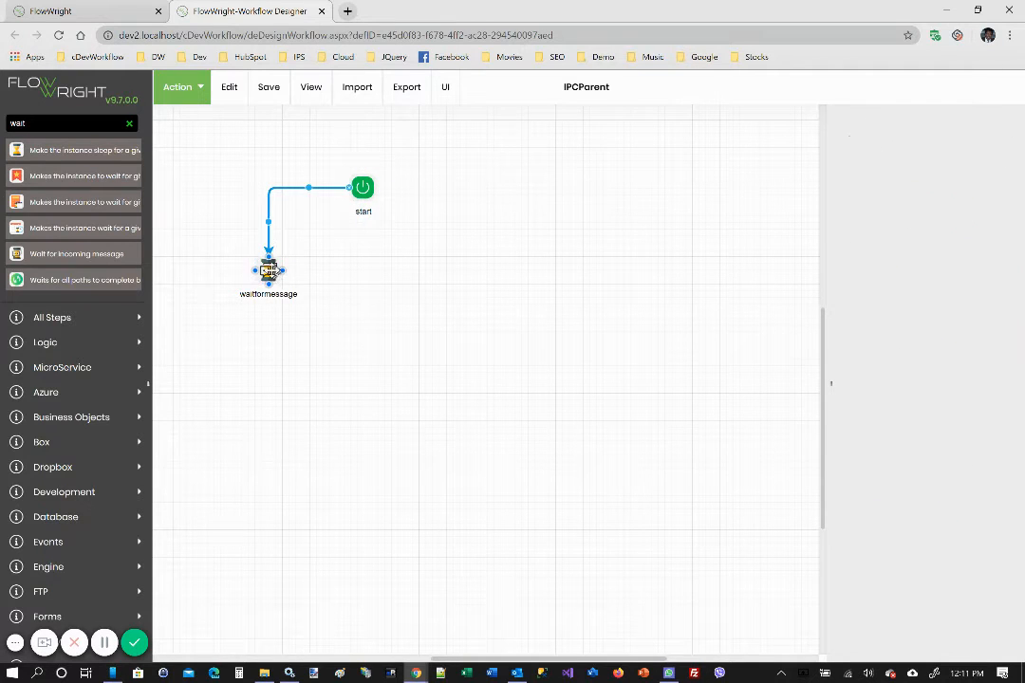
Set the waiting step's message to ACK, name it "wait for ACK" and save its properties
click(885, 370)
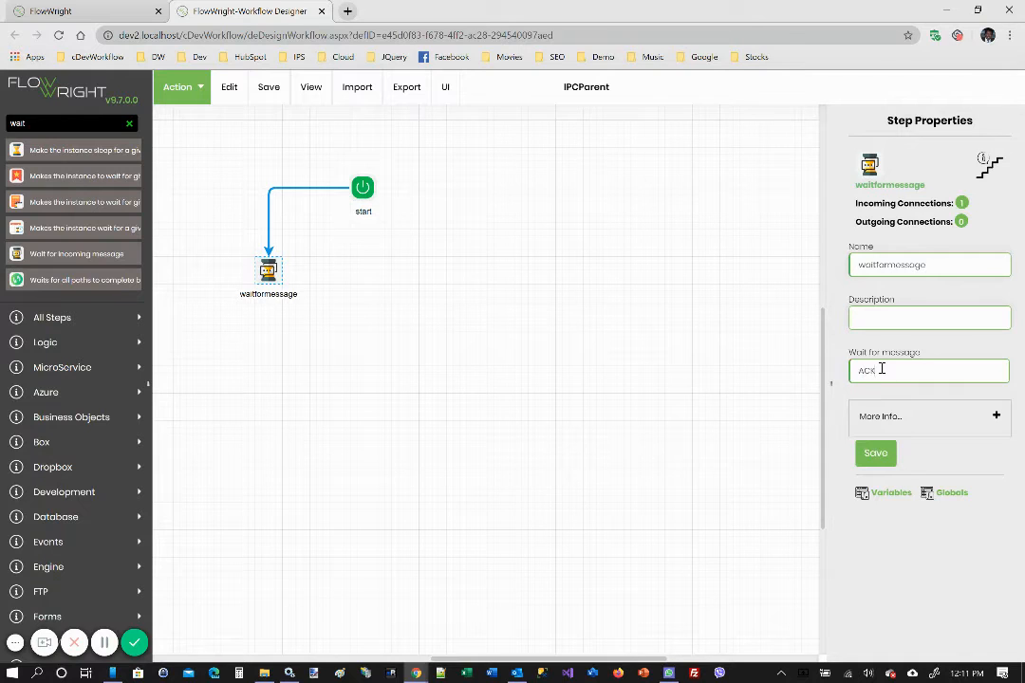
drag(905, 265, 716, 254)
text(wait f)
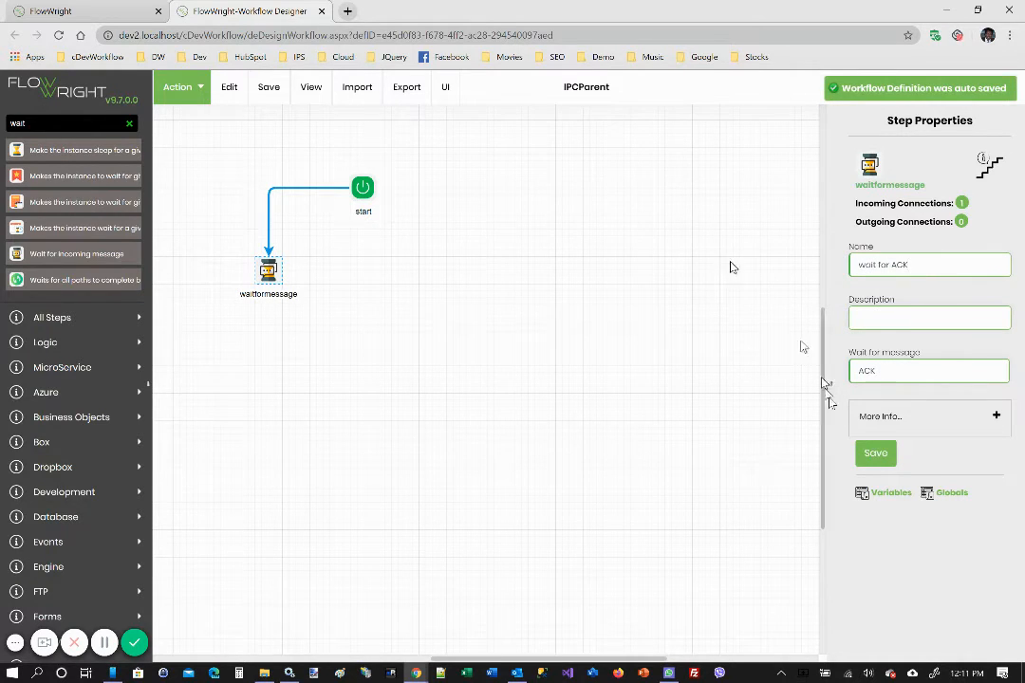
click(874, 454)
Add a 1==1 decision step below "wait for ACK" and connect "wait for ACK" to it
double_click(13, 123)
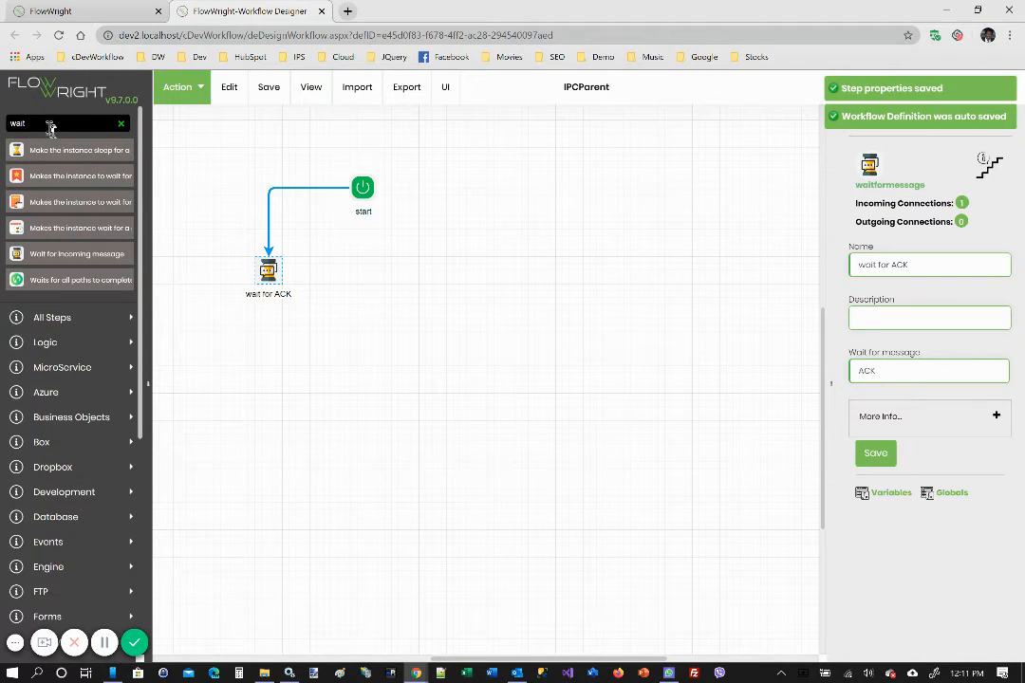
text(dec)
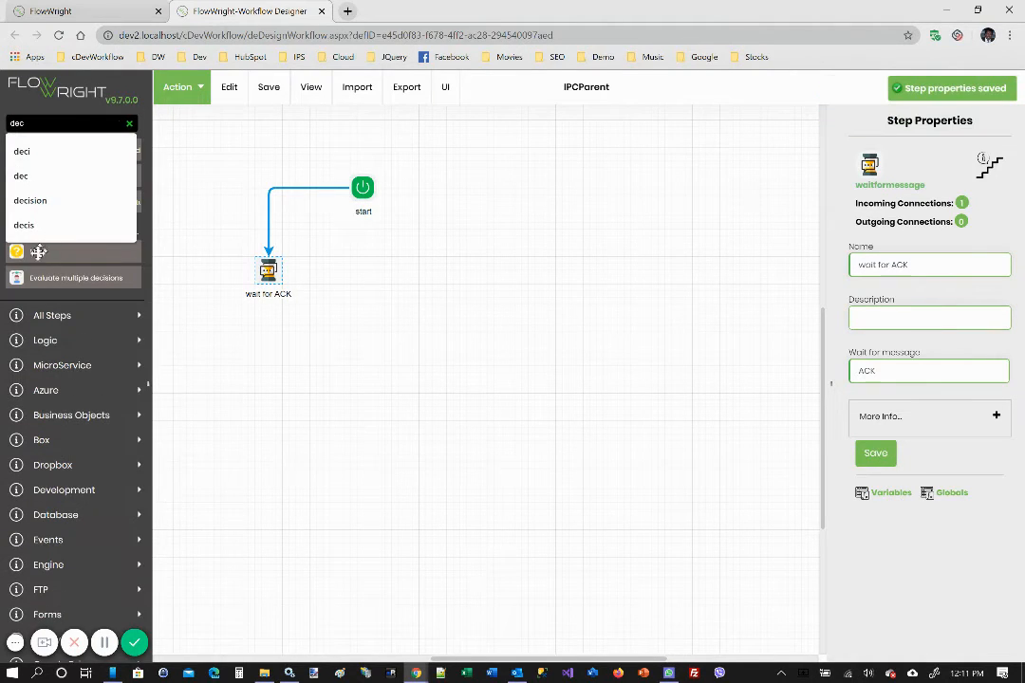
drag(36, 252, 259, 368)
drag(272, 284, 269, 372)
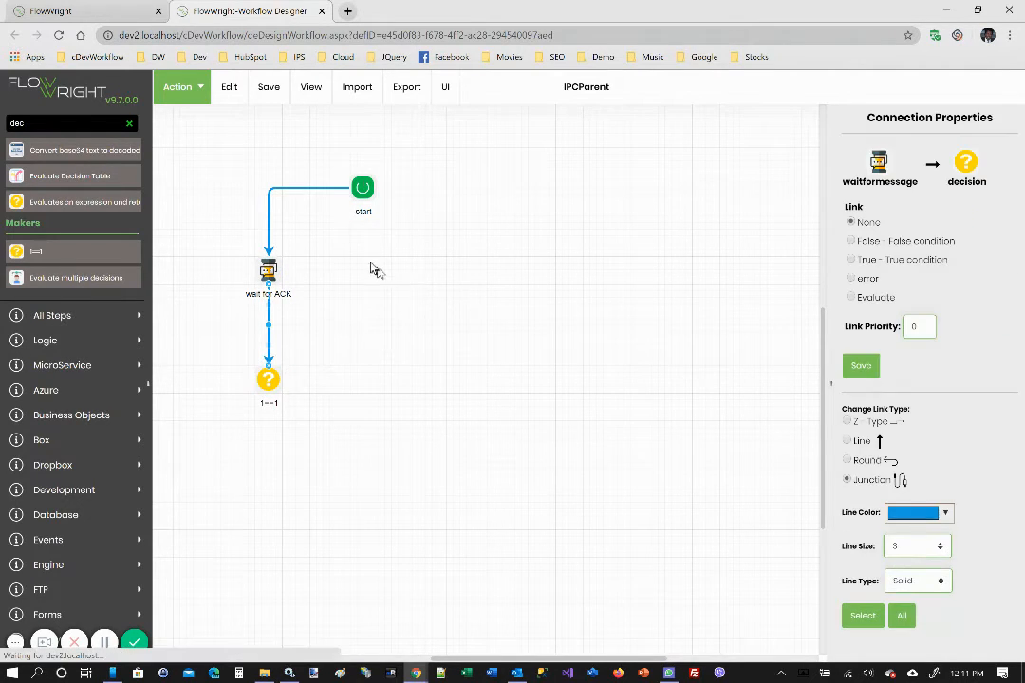
Add a subworkflow step on the other side of the start step and connect start to it
key(BackSpace)
key(BackSpace)
key(BackSpace)
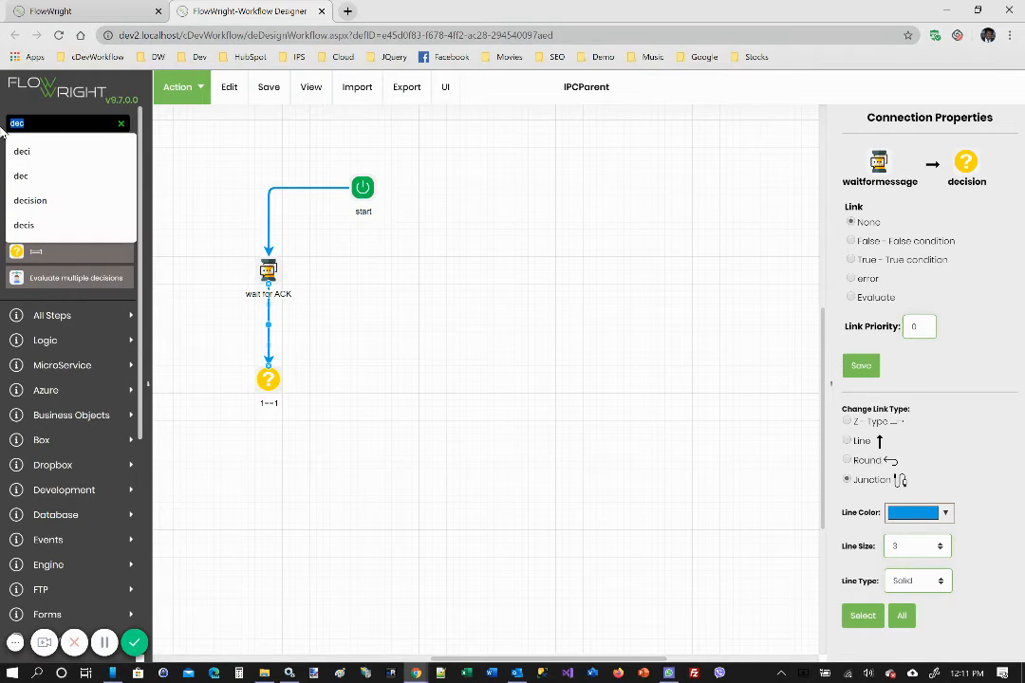
text(sub)
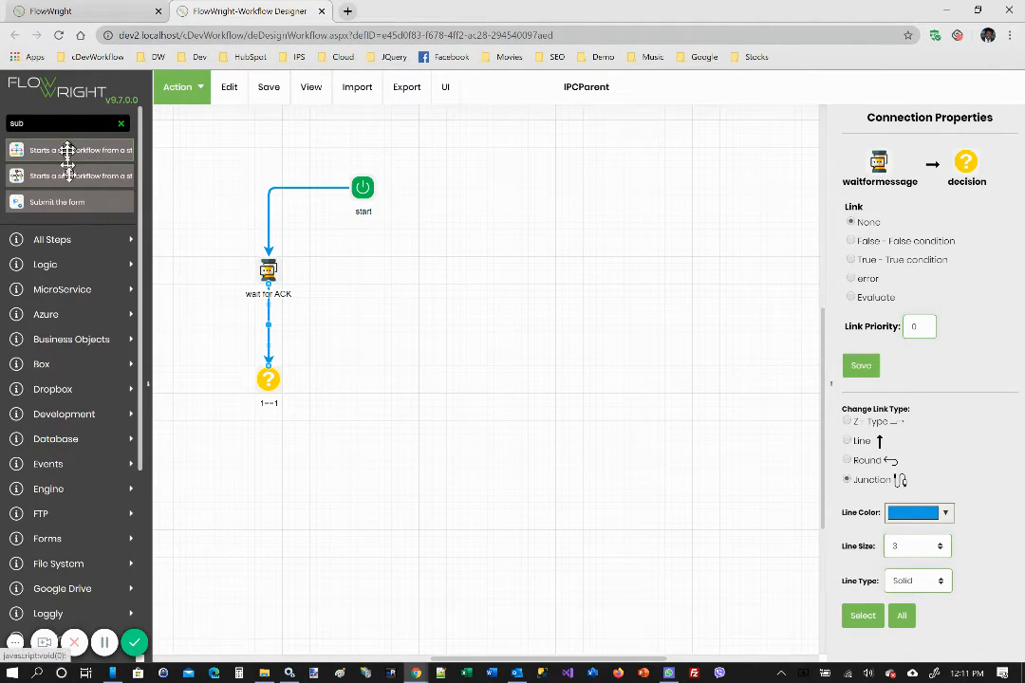
mouse_move(68, 155)
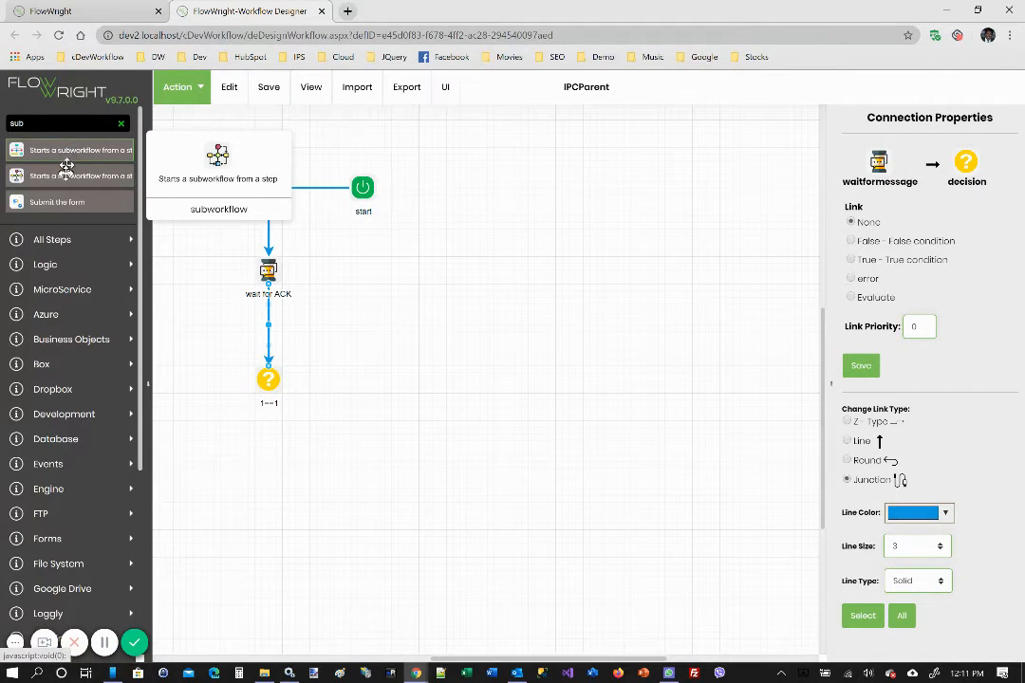
drag(69, 155, 452, 264)
drag(365, 188, 460, 270)
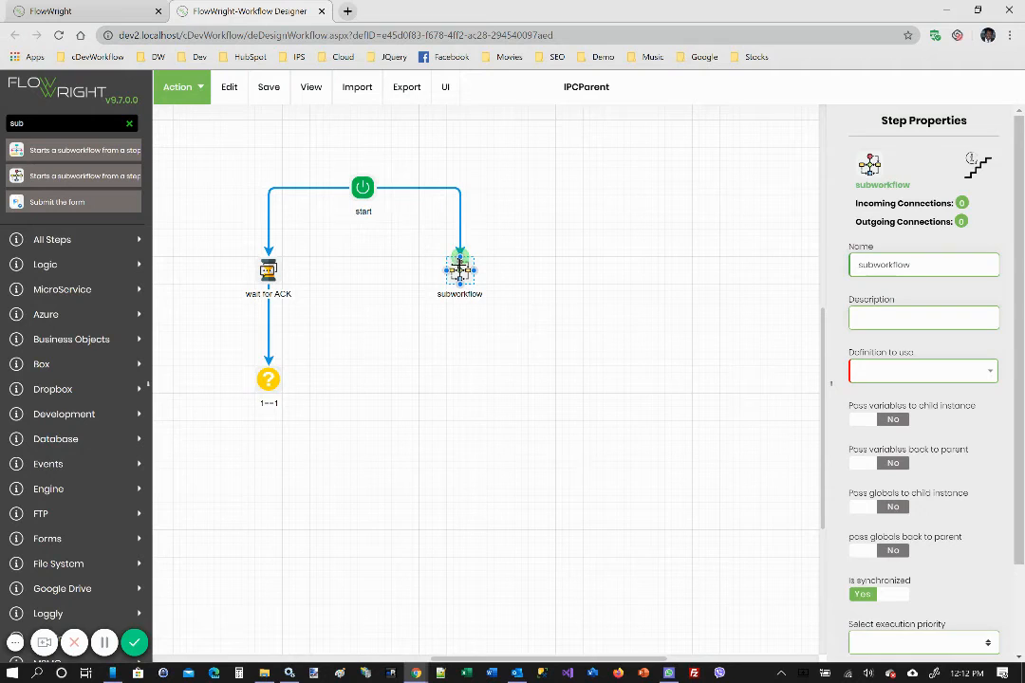
Set the subworkflow step to use the IPCChild definition and save its properties
click(459, 270)
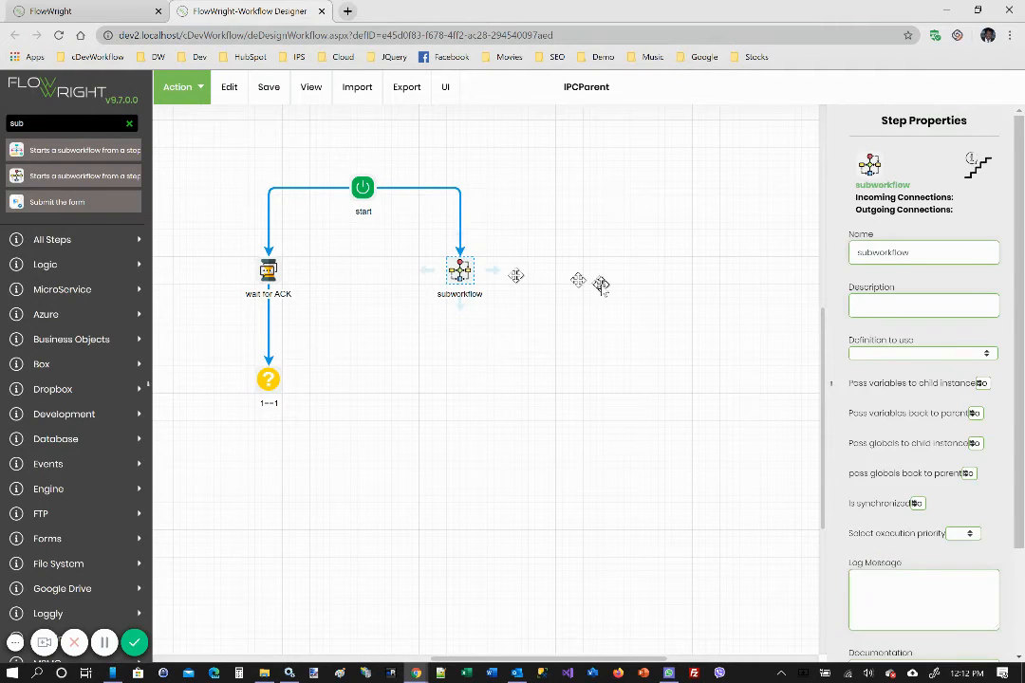
click(988, 370)
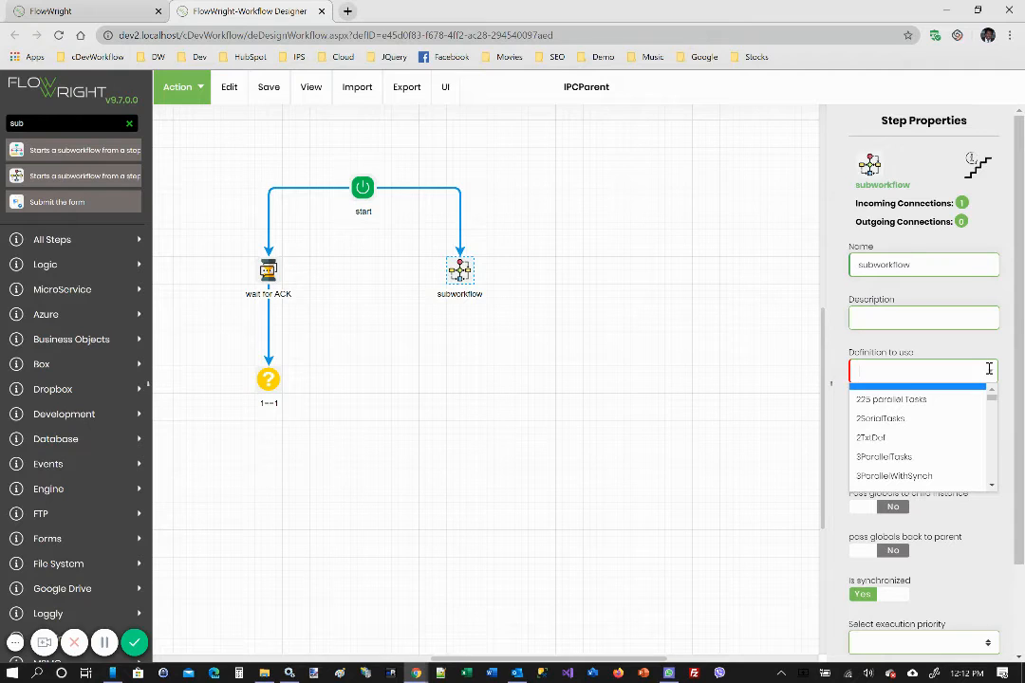
text(IPCC)
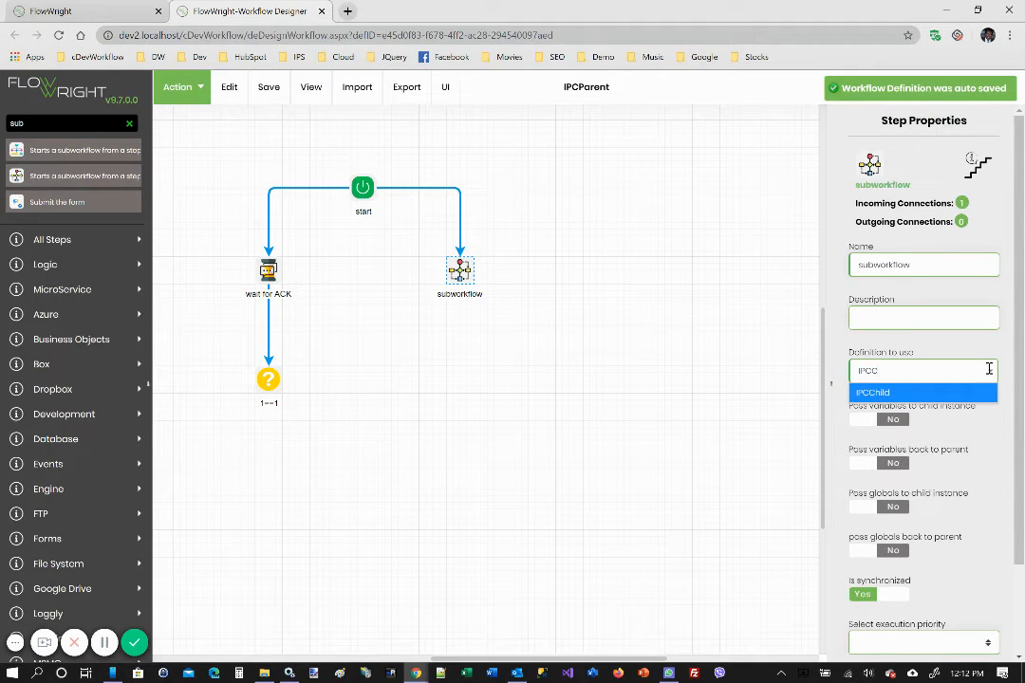
click(930, 393)
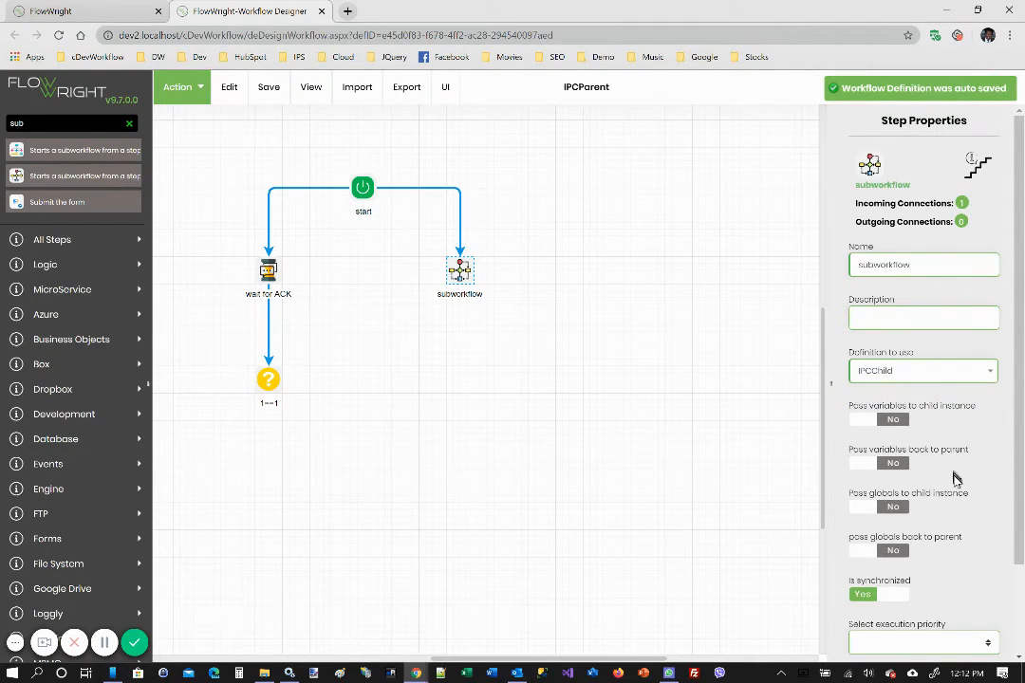
scroll(955, 479, down, 2)
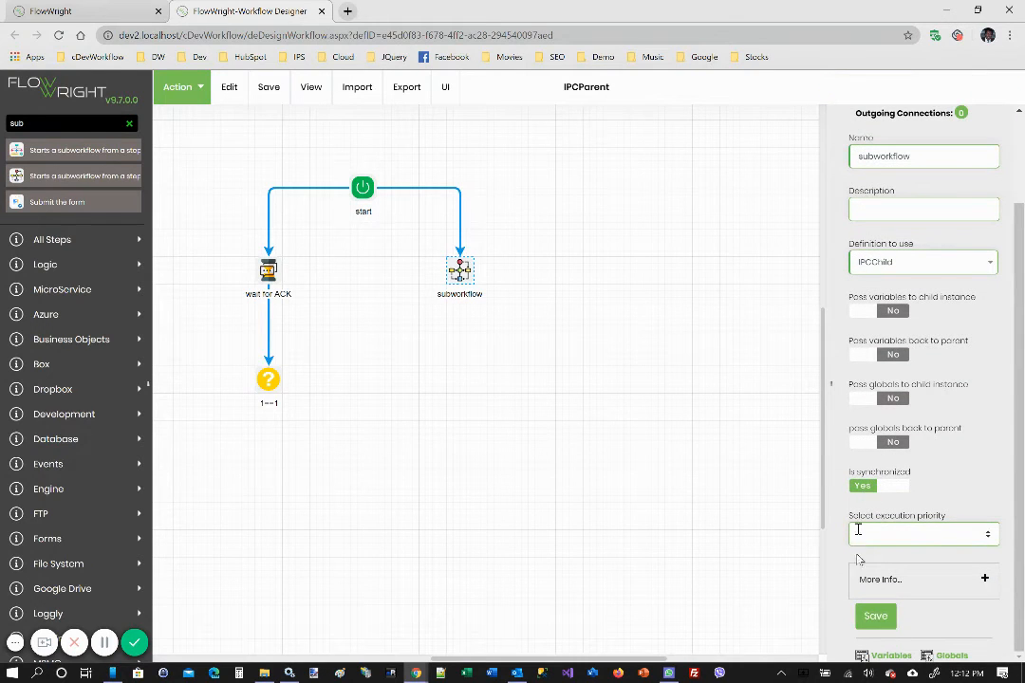
click(885, 619)
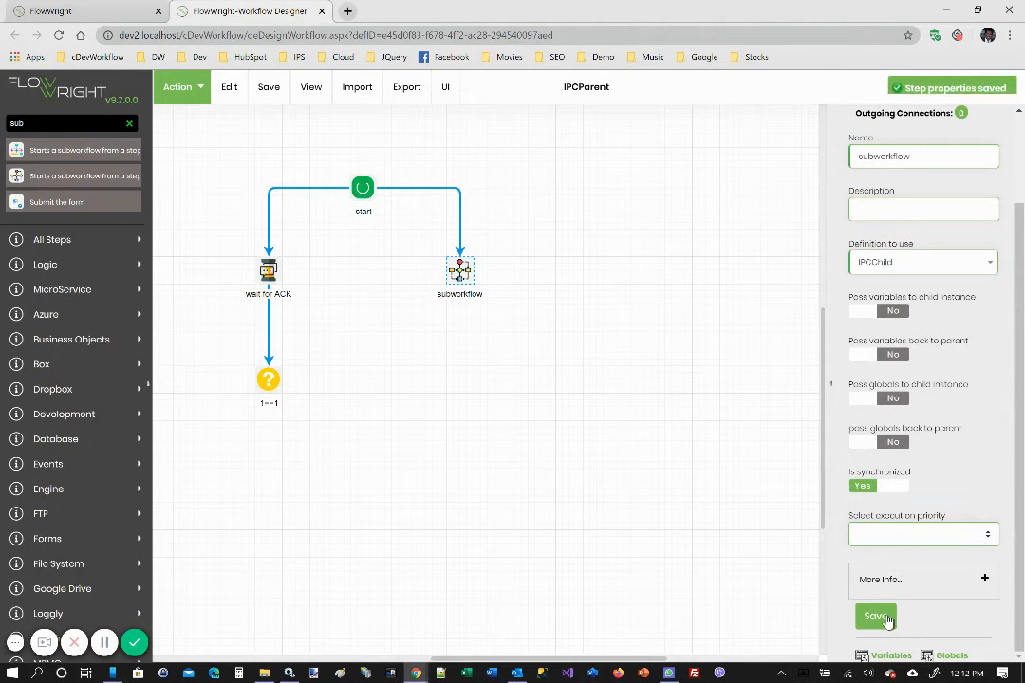
Save the IPCParent definition, and create and execute an instance of it
mouse_move(268, 87)
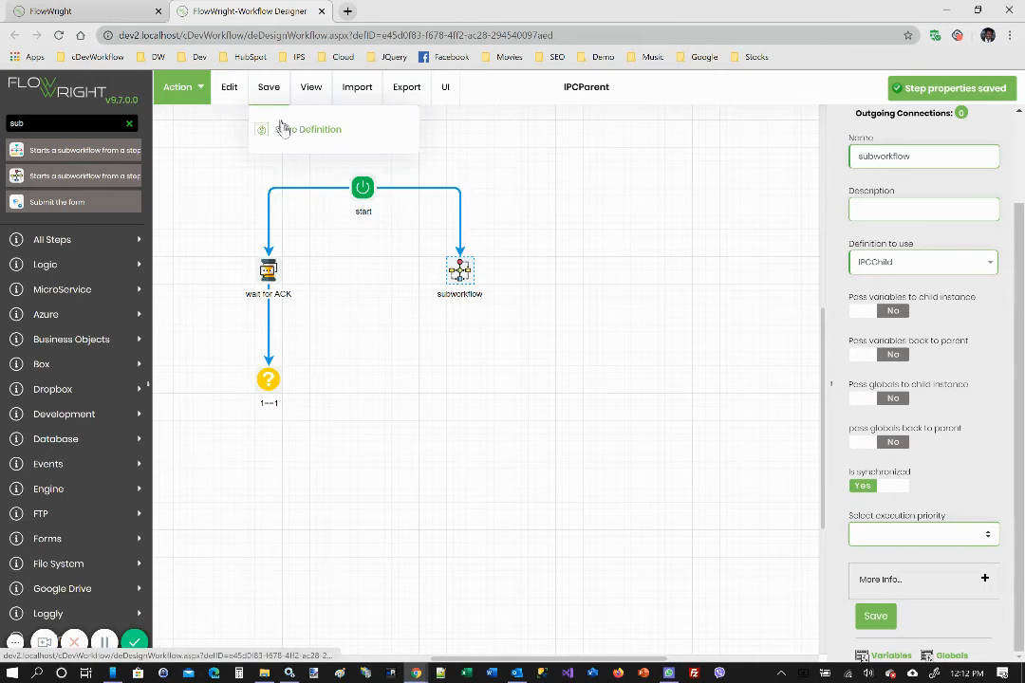
click(294, 137)
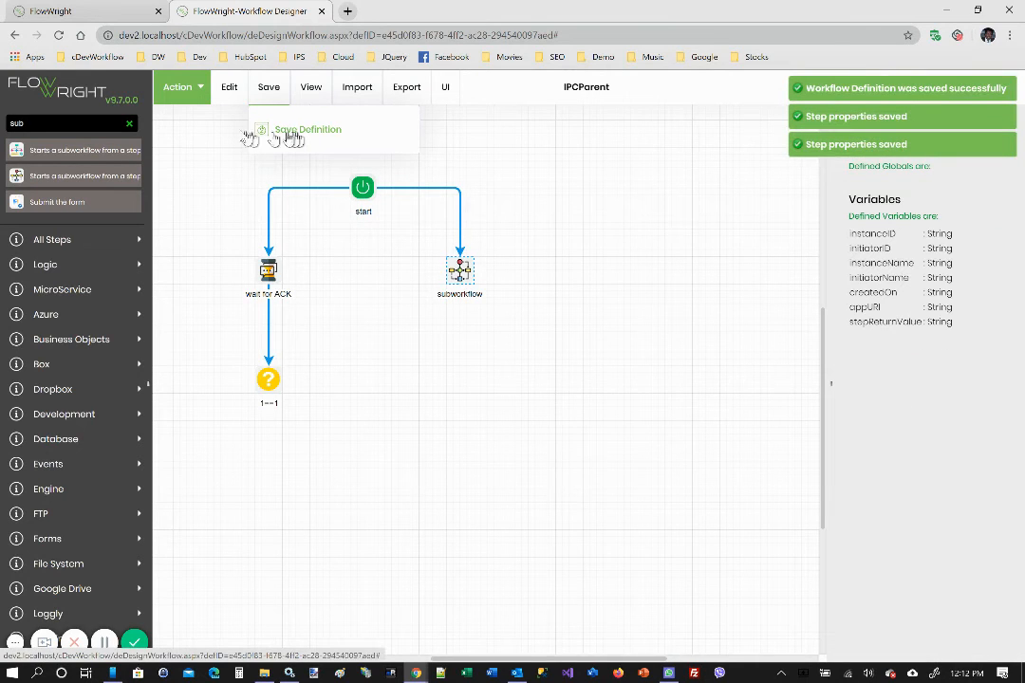
mouse_move(201, 85)
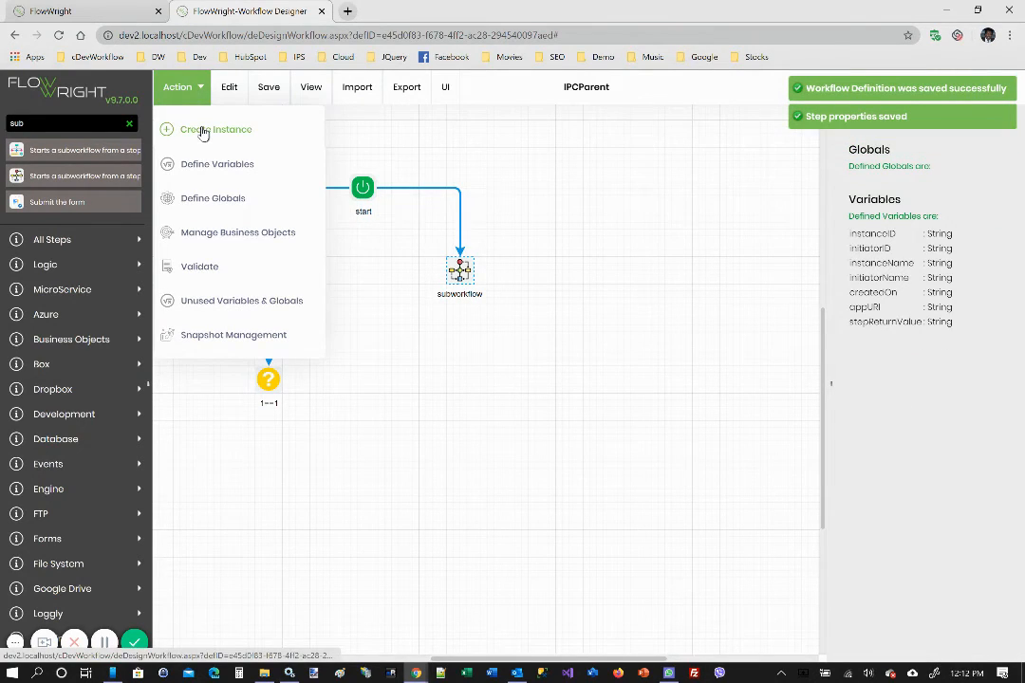
click(202, 131)
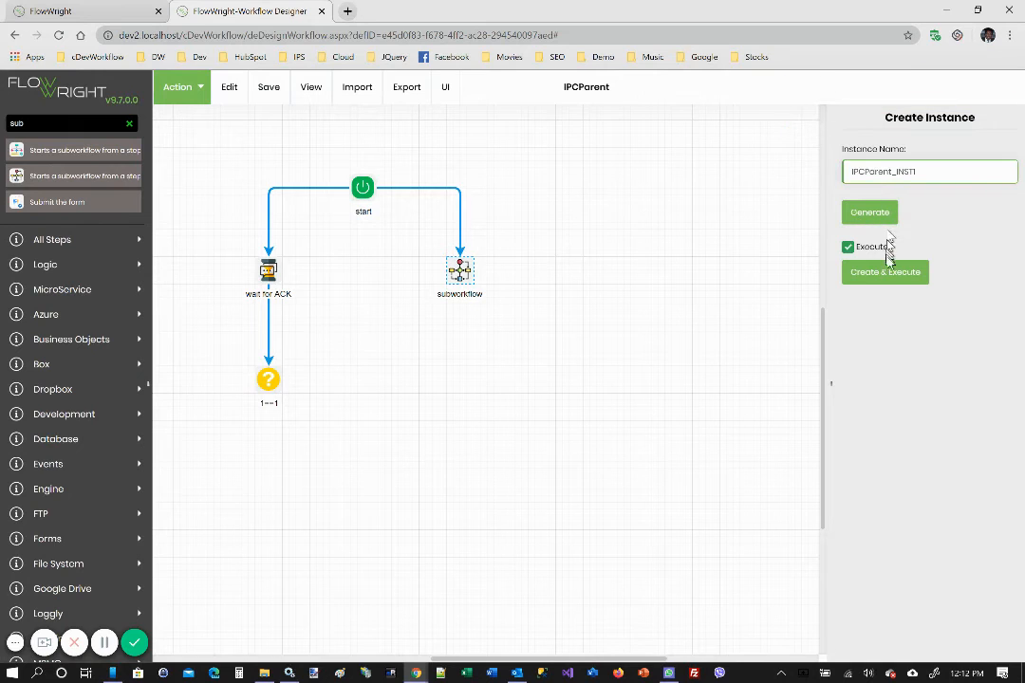
click(888, 274)
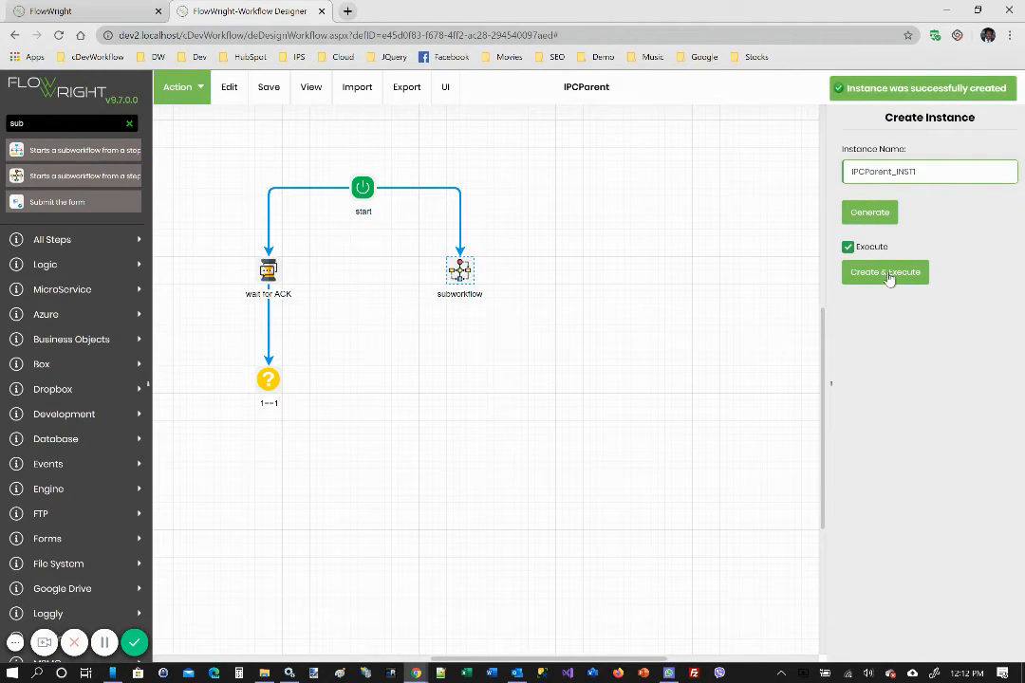
Close the workflow designer and open the rendered diagram of the new IPCParent instance from the workflow instances
click(320, 11)
click(569, 111)
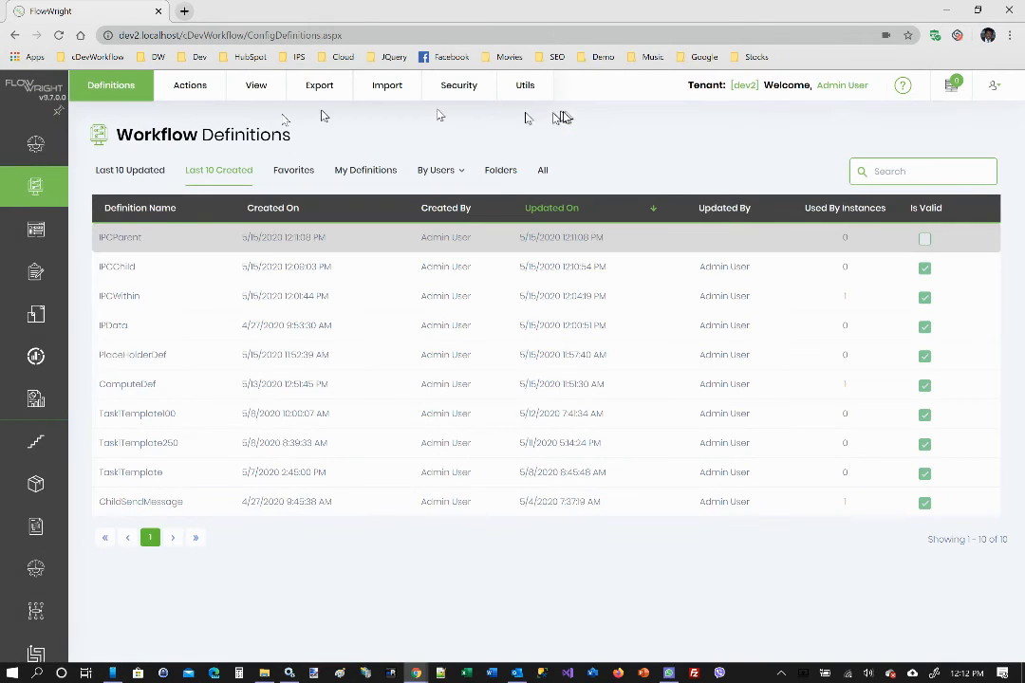
mouse_move(28, 201)
click(95, 284)
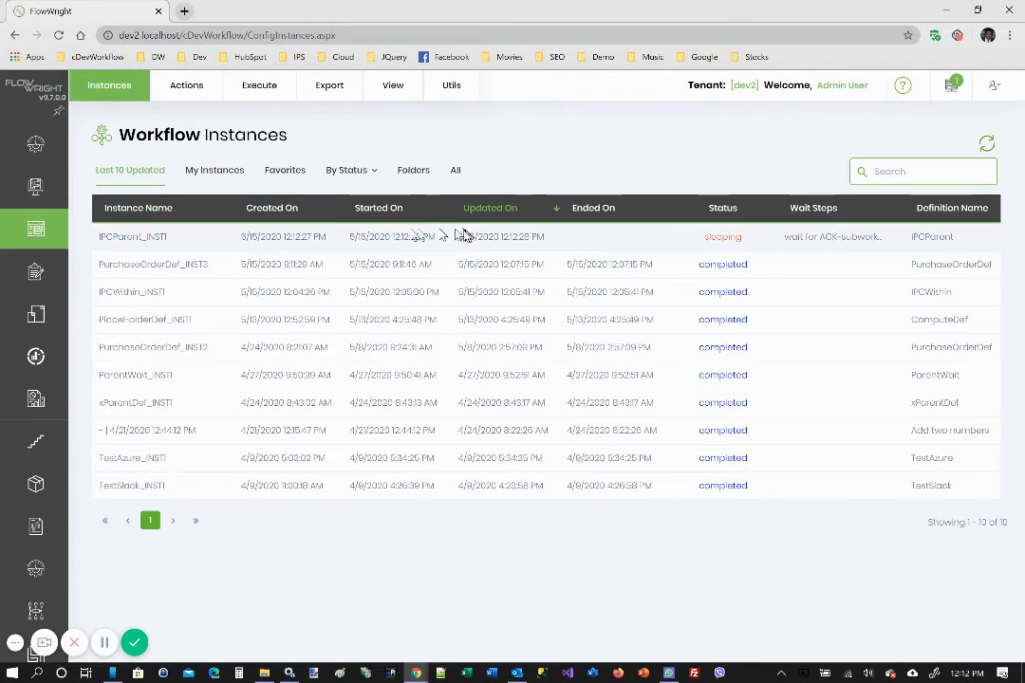
click(784, 236)
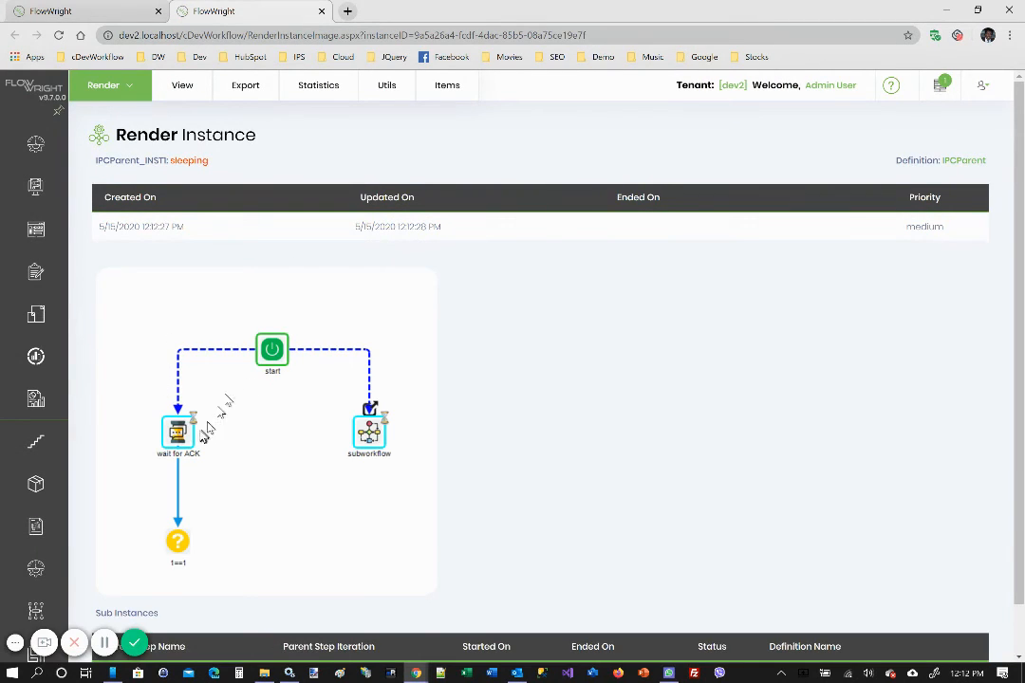
Open the child instance from the parent's subworkflow step and compare the progress of both instances
mouse_move(376, 446)
click(370, 409)
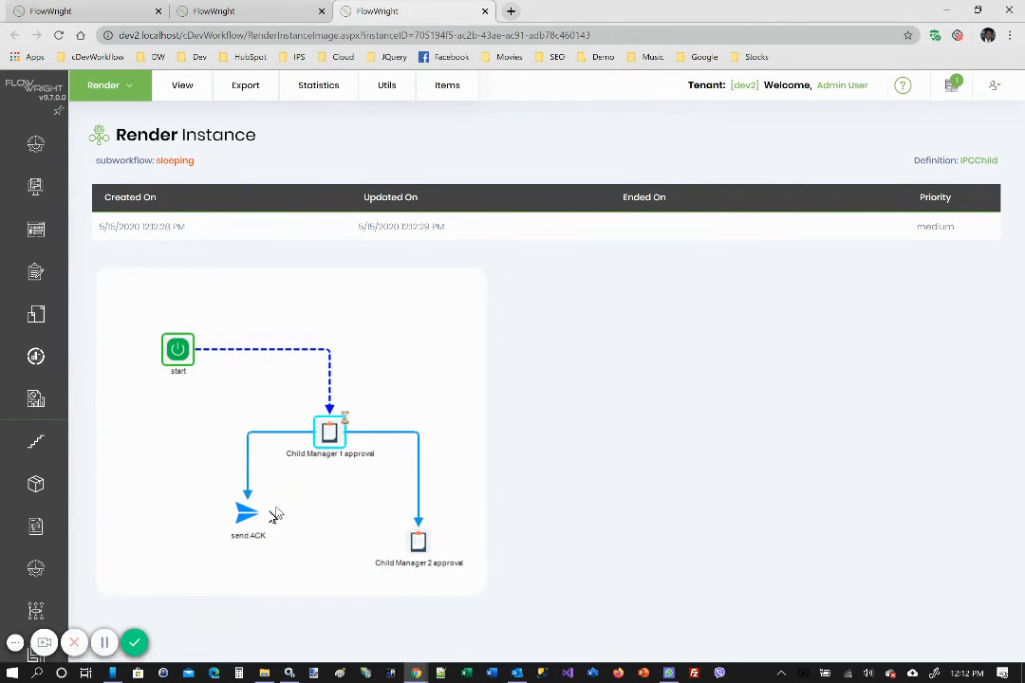
mouse_move(246, 513)
click(211, 10)
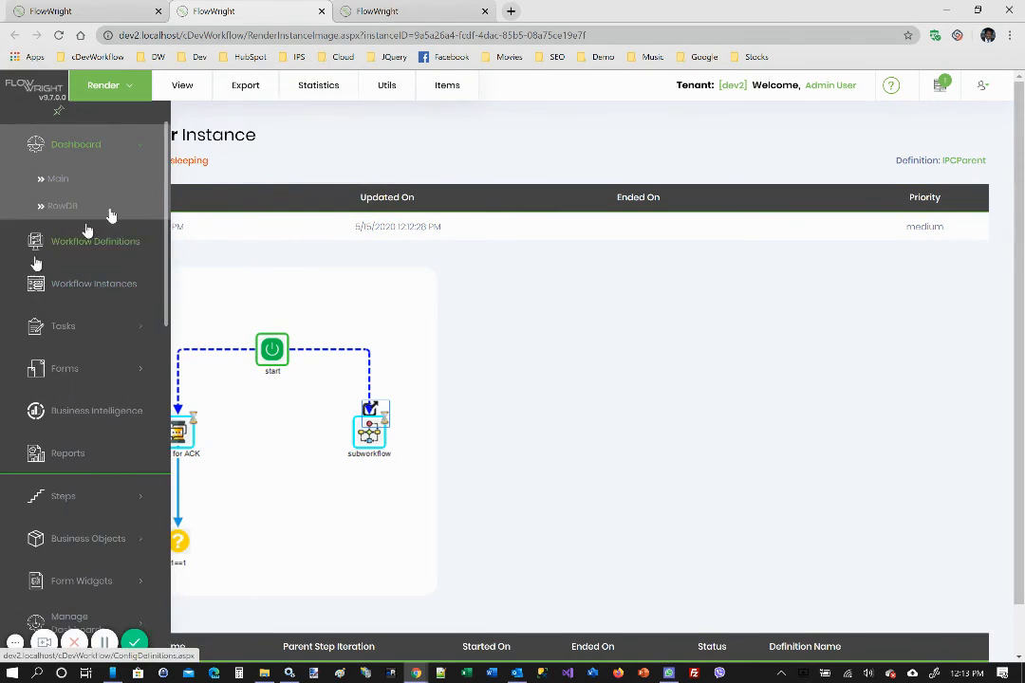
click(365, 12)
Complete the pending child Manager 1 approval task and return to the parent instance's diagram
mouse_move(953, 88)
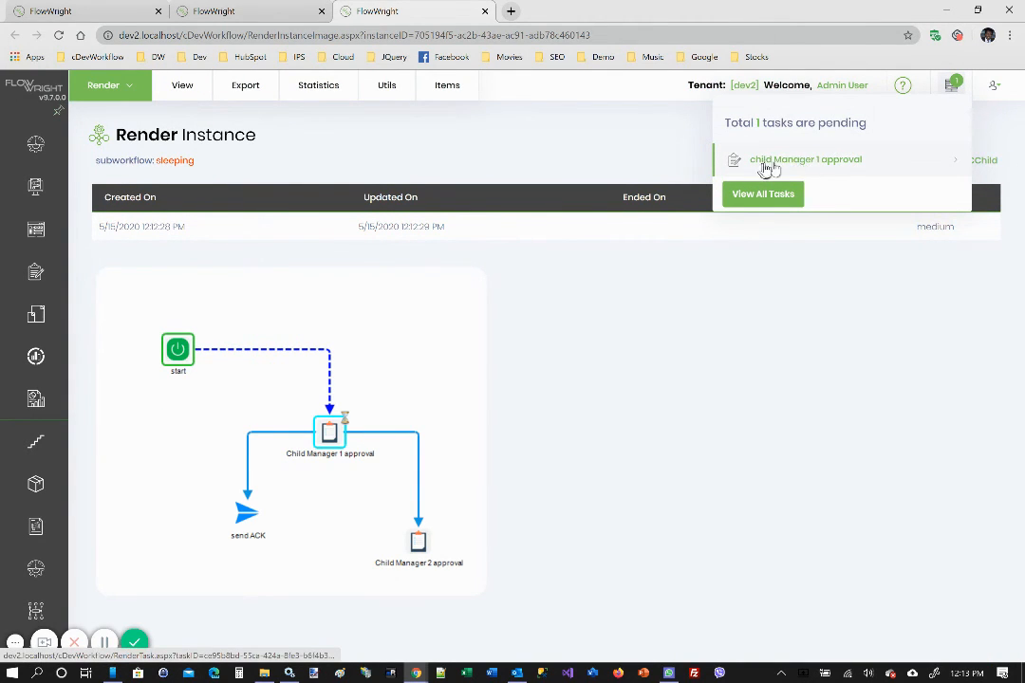
click(821, 165)
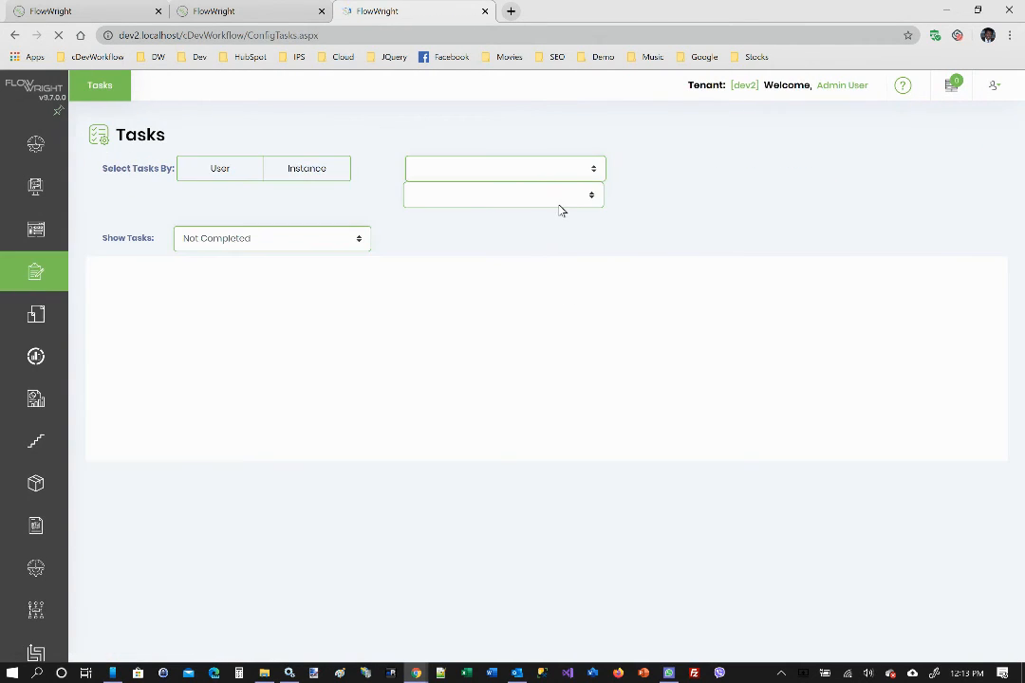
click(485, 12)
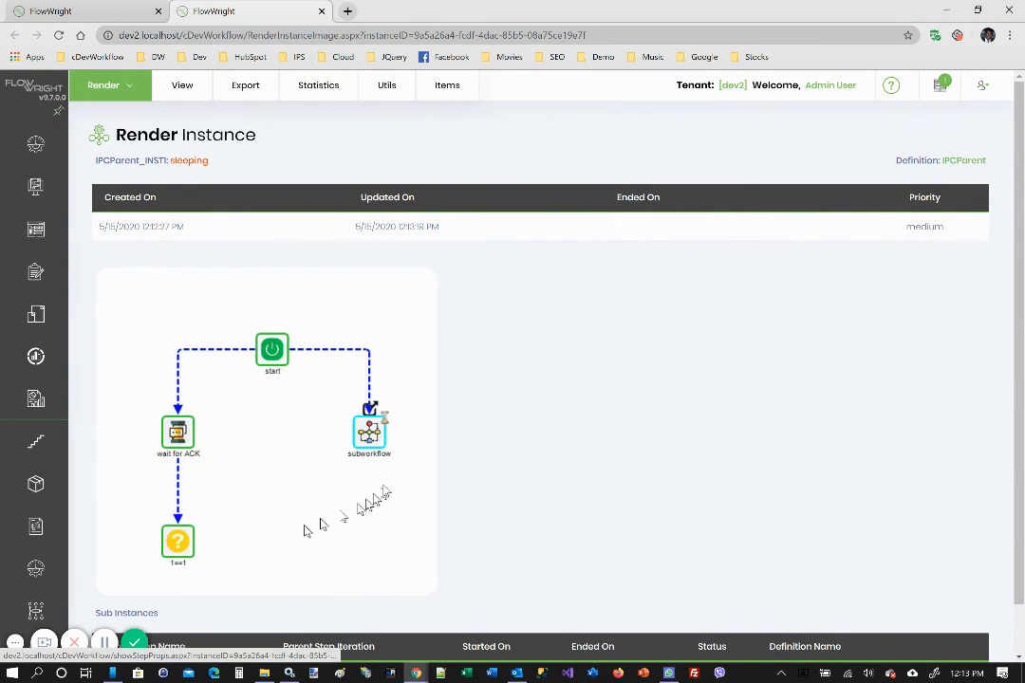
Reopen the child instance from the subworkflow step, complete its Manager 2 approval task and return to the parent's diagram
click(370, 410)
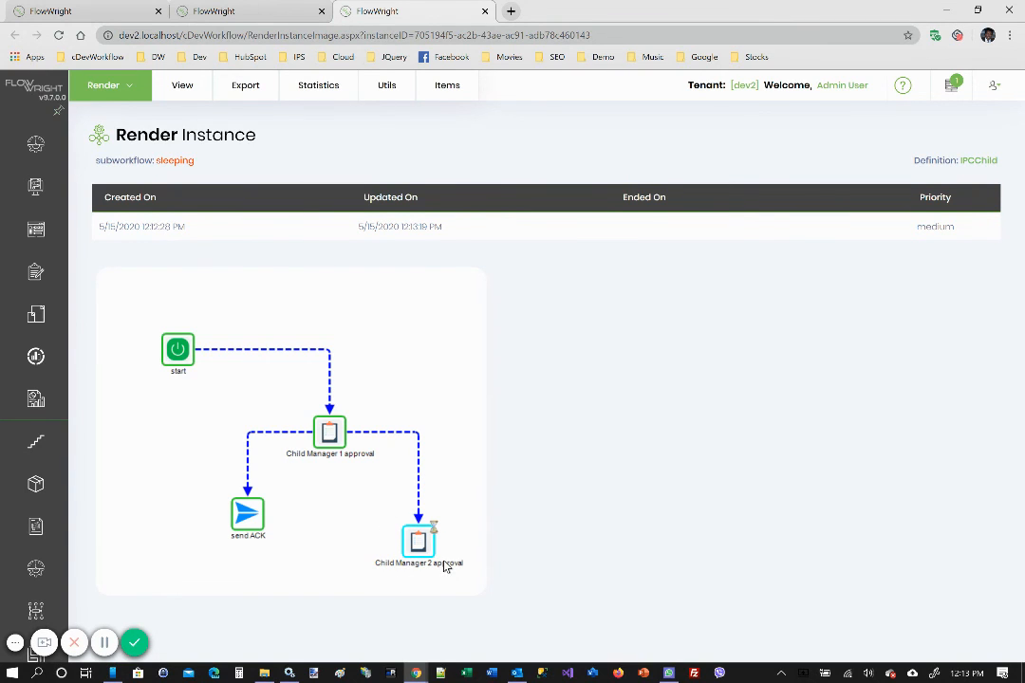
mouse_move(414, 549)
click(949, 87)
click(759, 162)
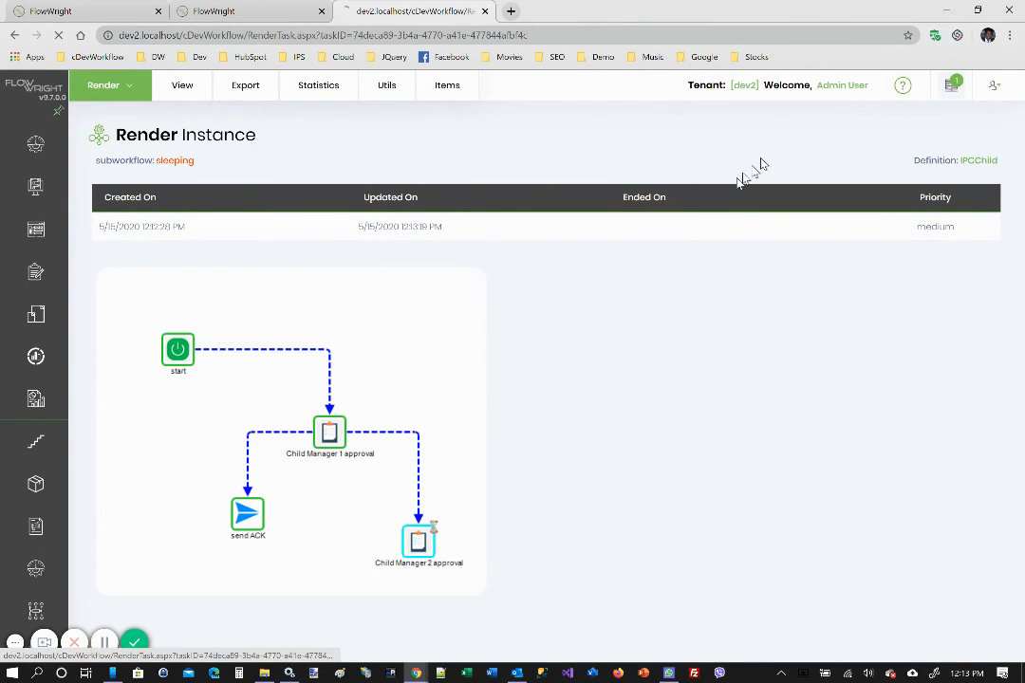
click(602, 290)
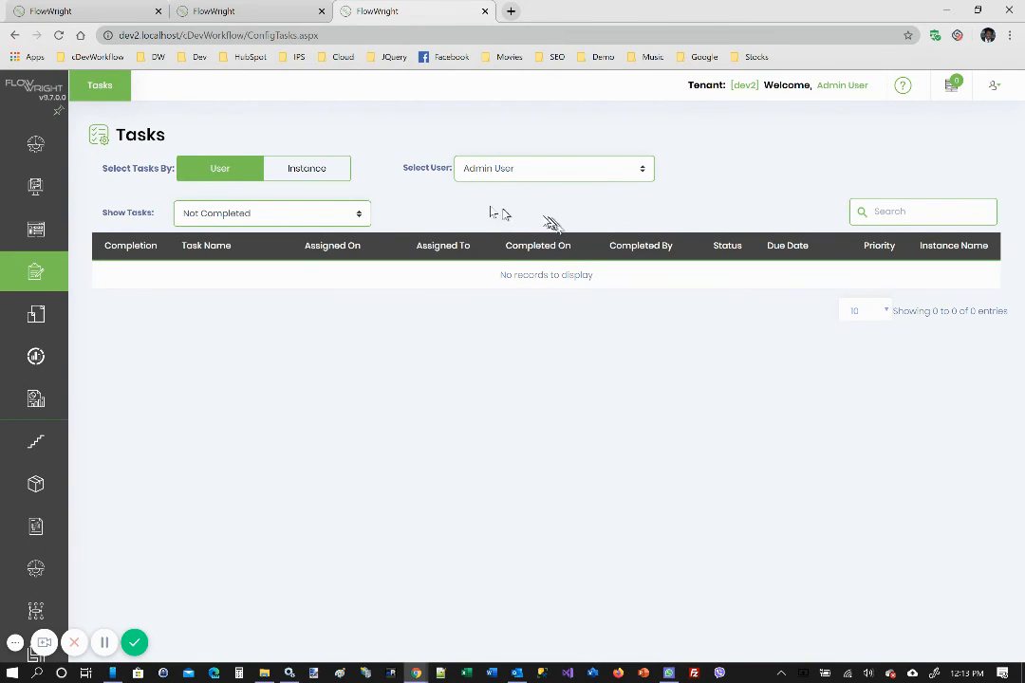
click(251, 12)
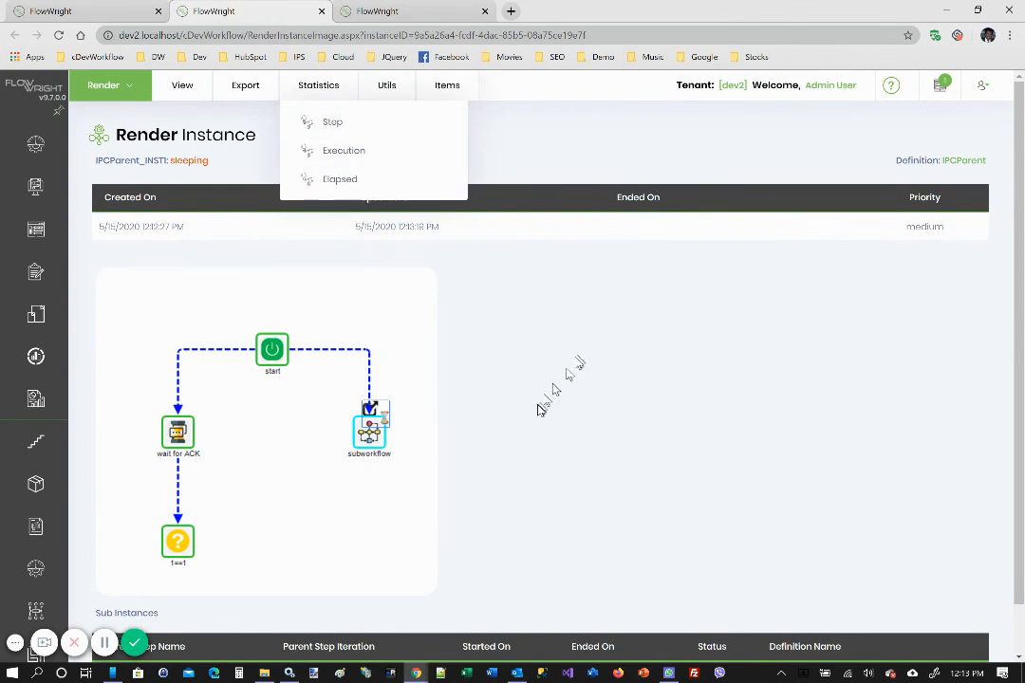